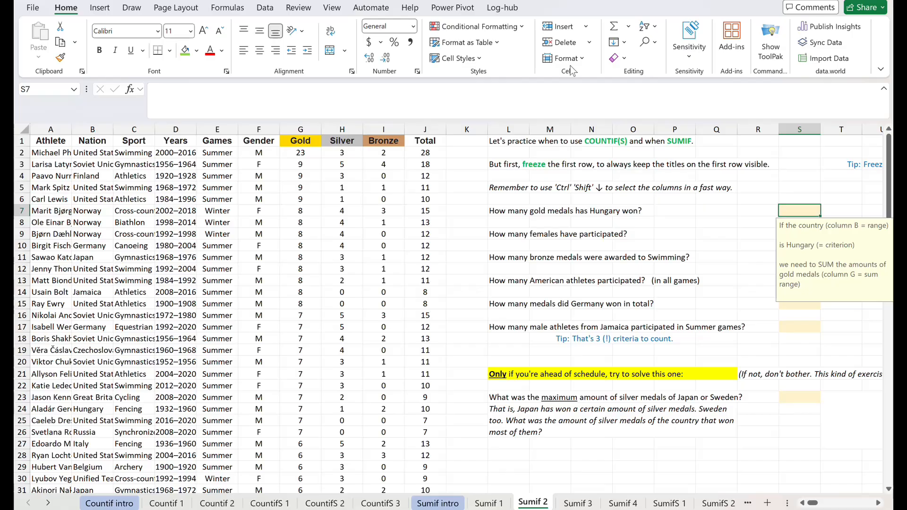
pyautogui.click(304, 128)
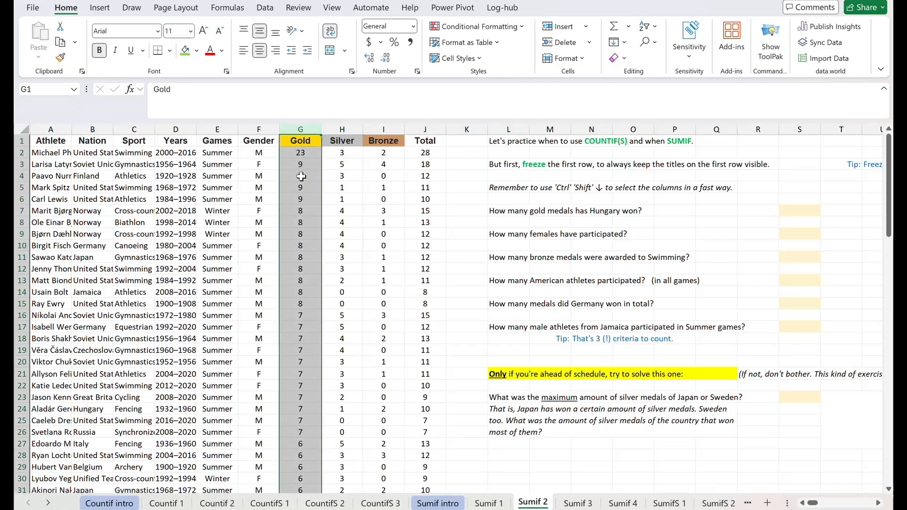
pyautogui.moveTo(301, 176); pyautogui.dragTo(297, 444)
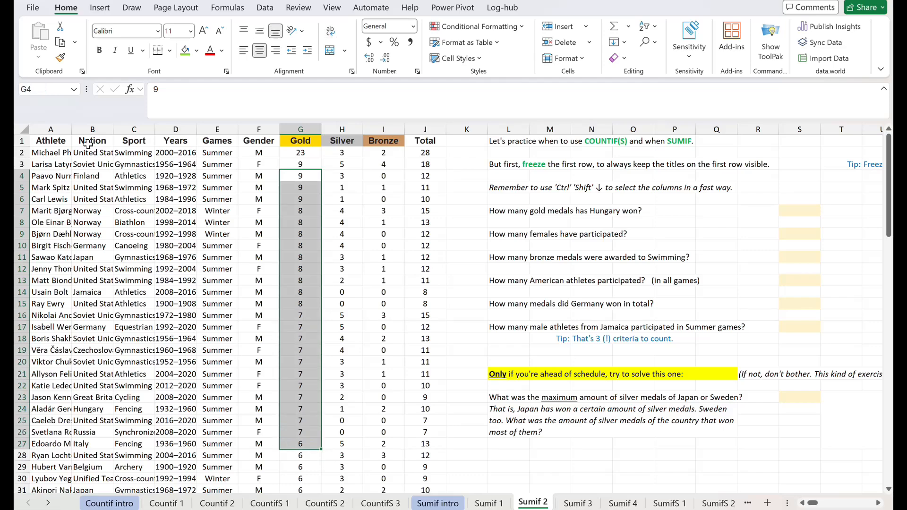
pyautogui.click(88, 130)
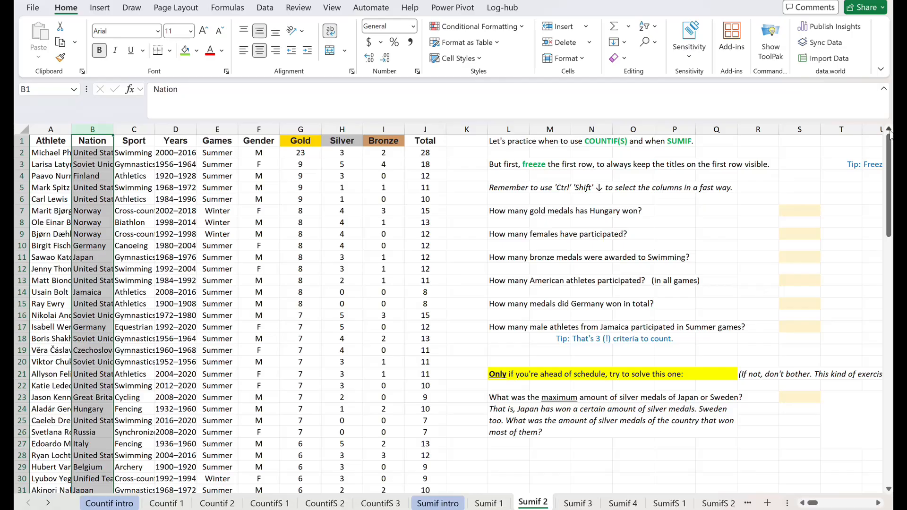
pyautogui.click(503, 176)
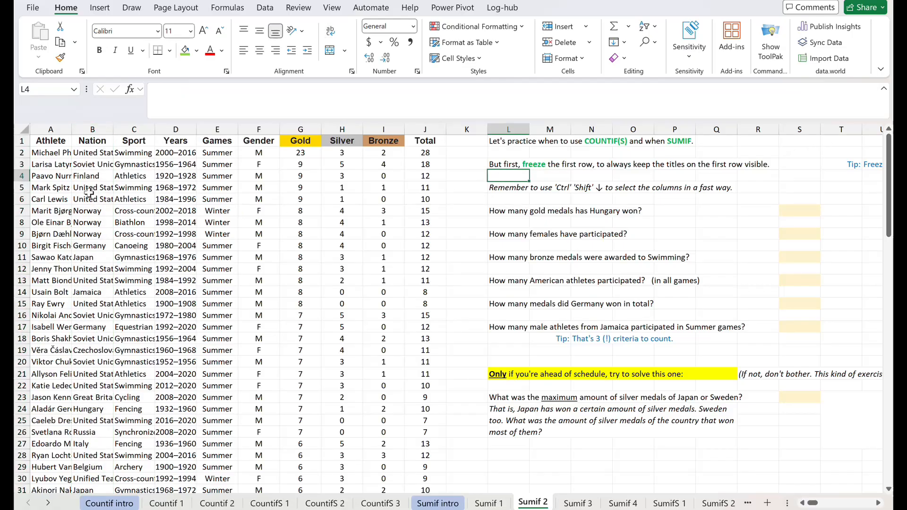
# Fill cell A2 with green and freeze the header row above it.
pyautogui.click(43, 154)
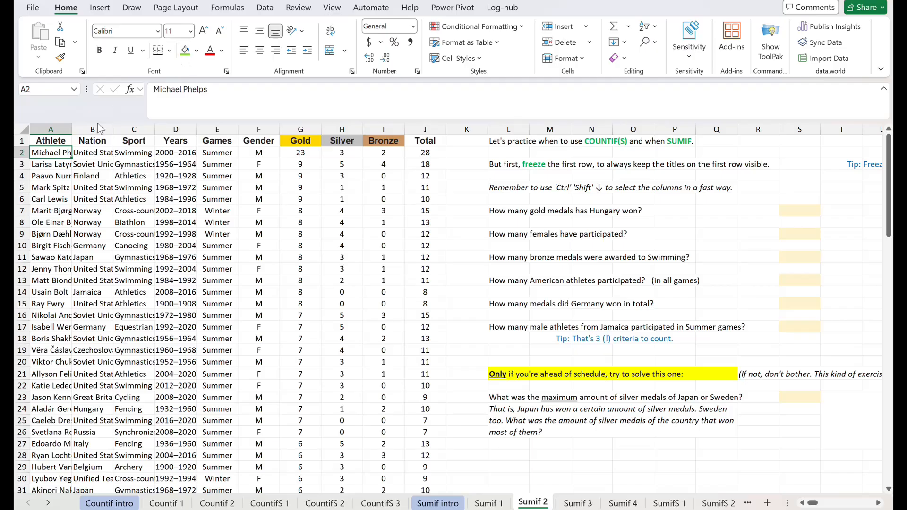
pyautogui.click(183, 55)
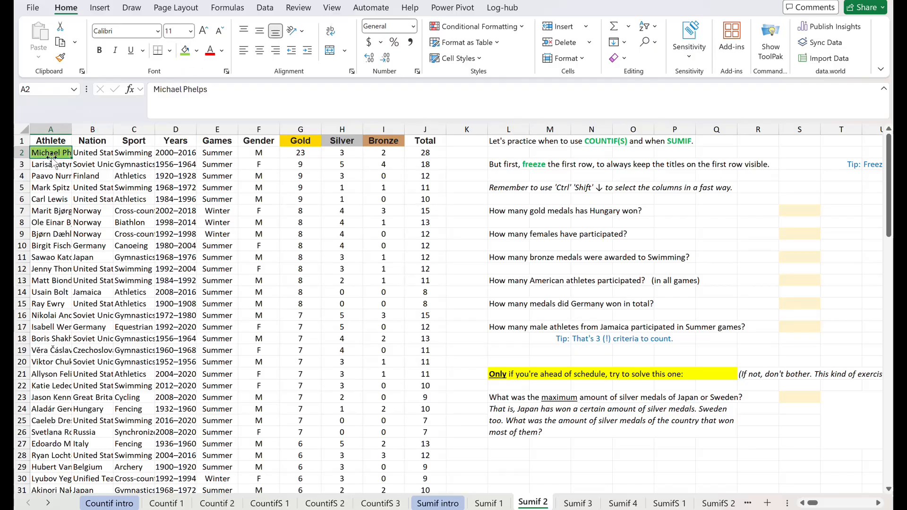
pyautogui.click(19, 141)
pyautogui.click(44, 152)
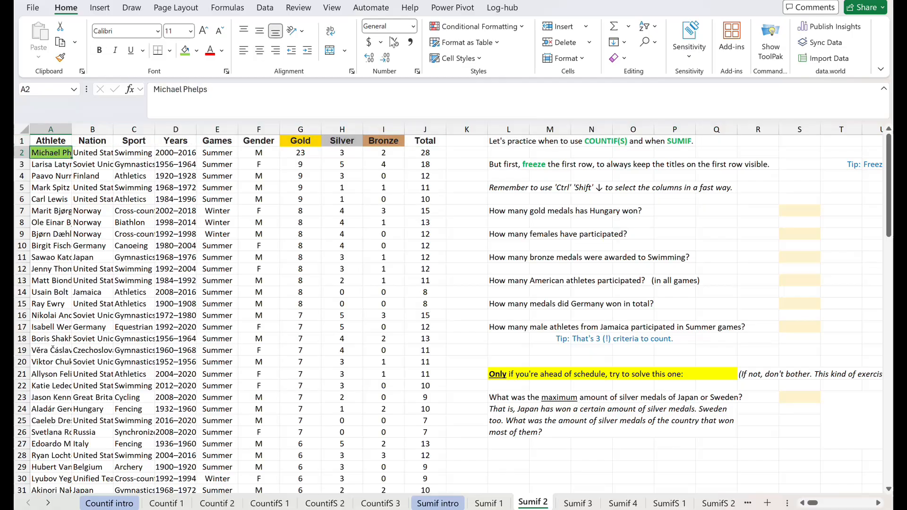
pyautogui.click(329, 11)
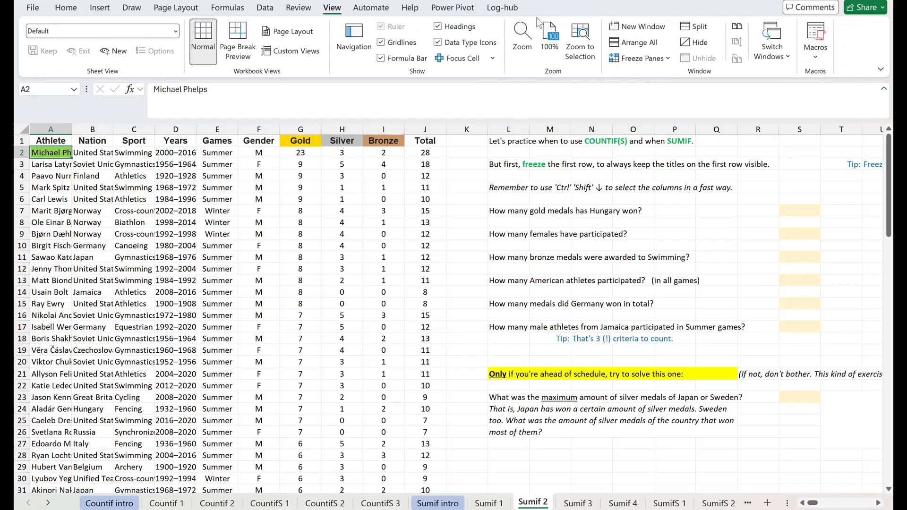
pyautogui.click(640, 58)
pyautogui.click(666, 80)
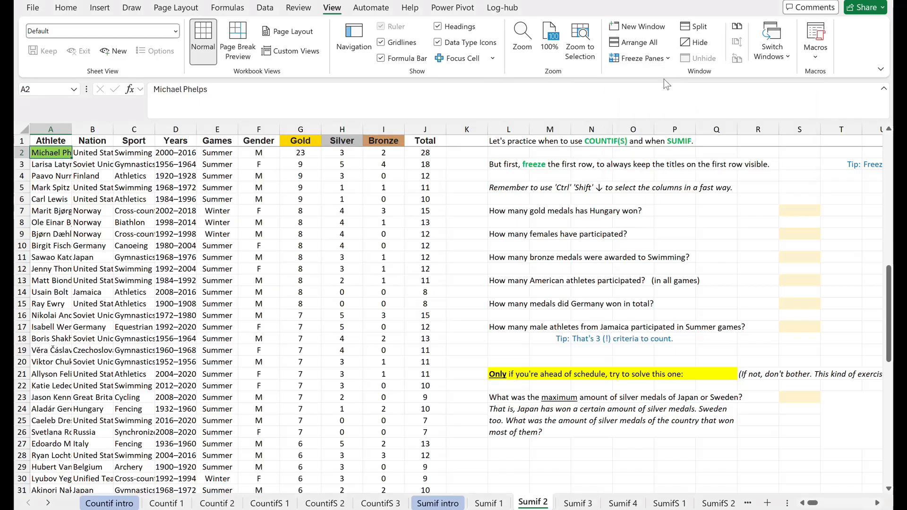
pyautogui.click(795, 210)
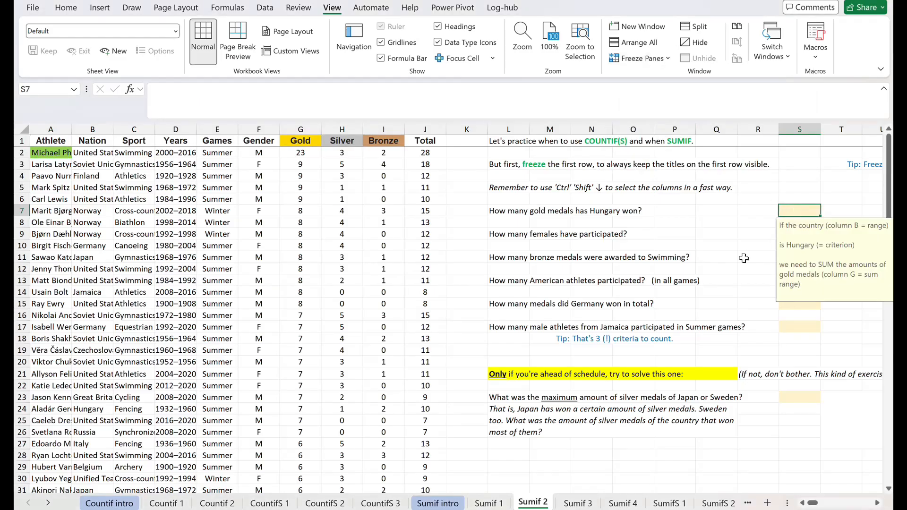
pyautogui.click(308, 209)
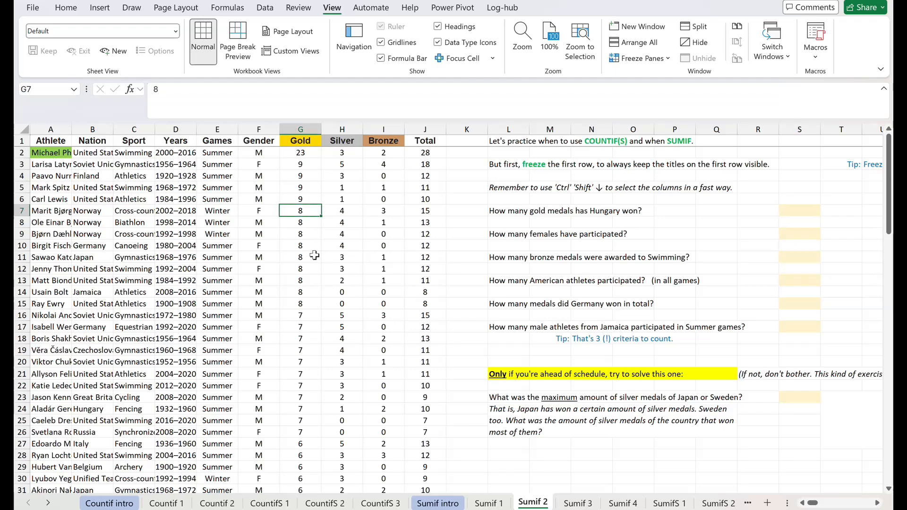
pyautogui.click(313, 257)
pyautogui.click(310, 296)
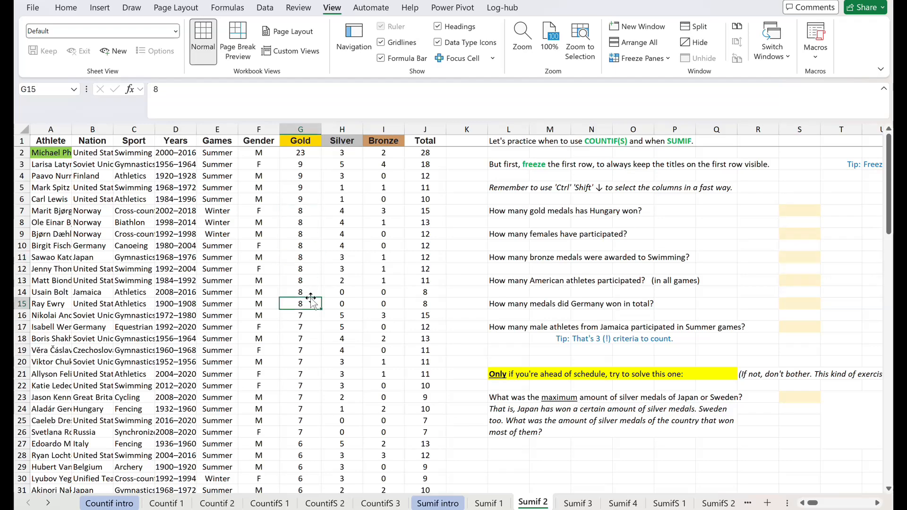
# Calculate Hungary's gold medals in S7 using SUMIF with range B2:B101, criterion "Hungary" and sum range G2:G101.
pyautogui.click(791, 212)
pyautogui.write('=')
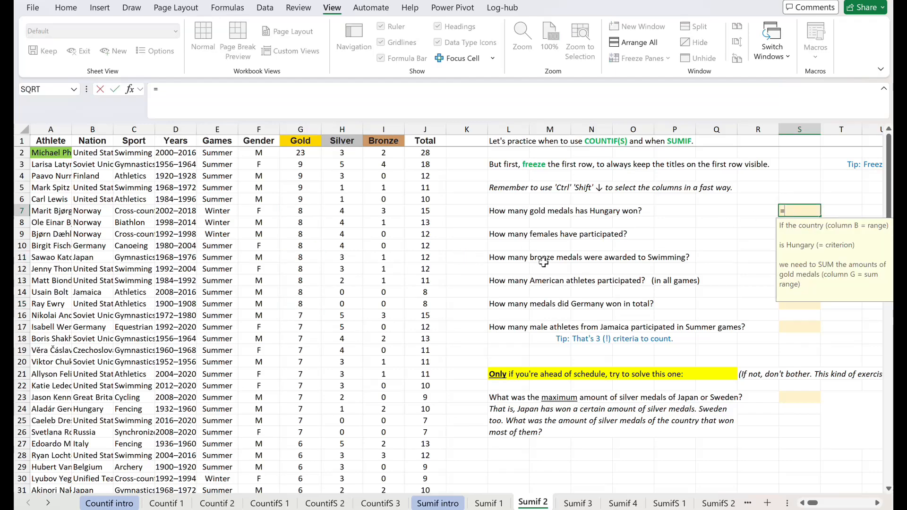
pyautogui.write('sumif')
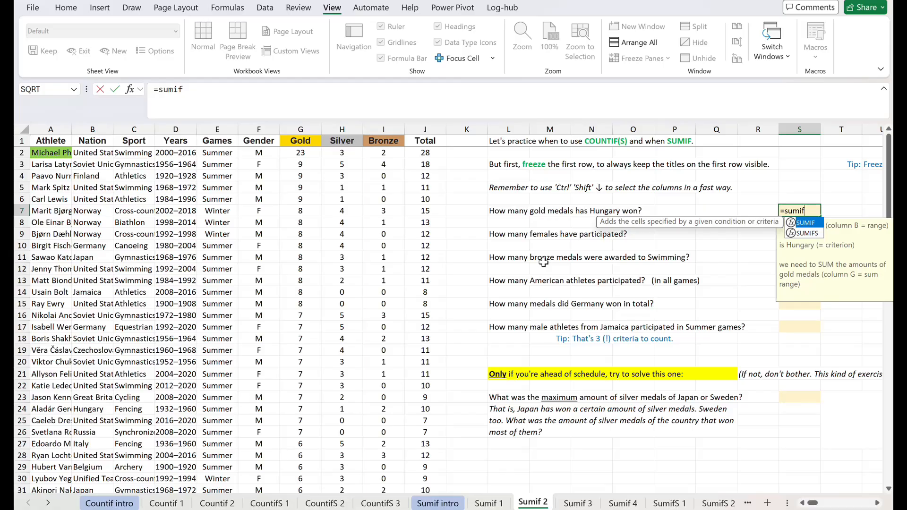
pyautogui.write('(')
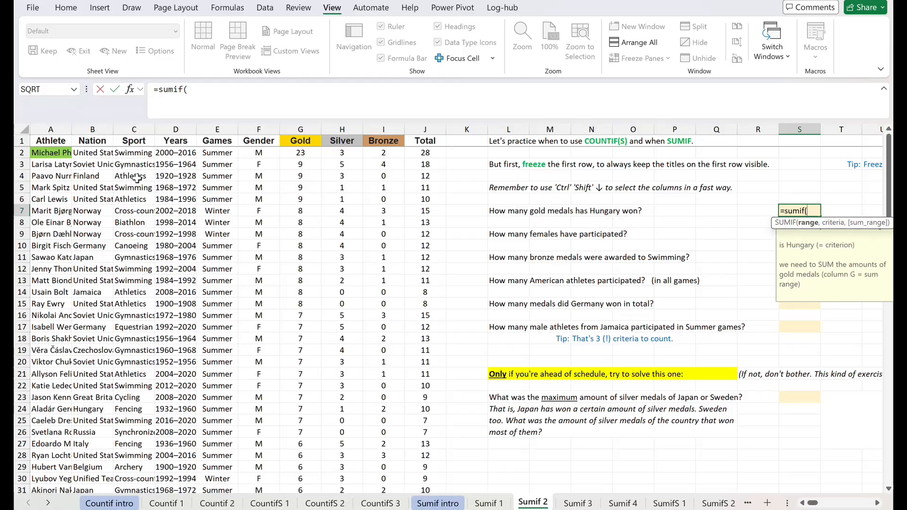
pyautogui.click(95, 154)
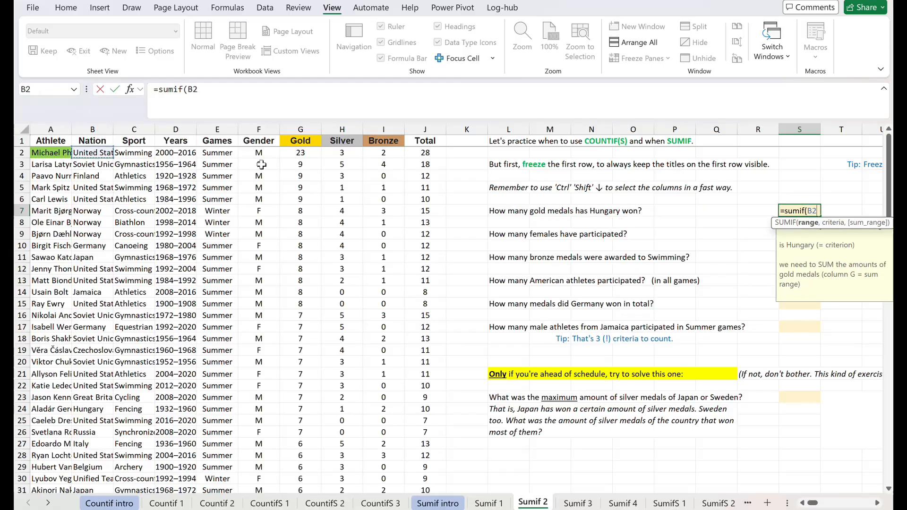
pyautogui.hotkey('ctrl', 'shift', 'Down')
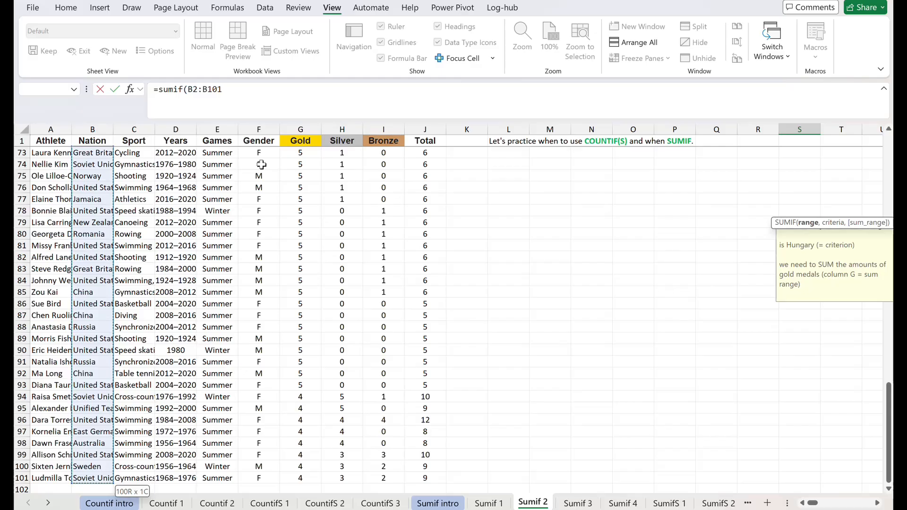
pyautogui.write(',')
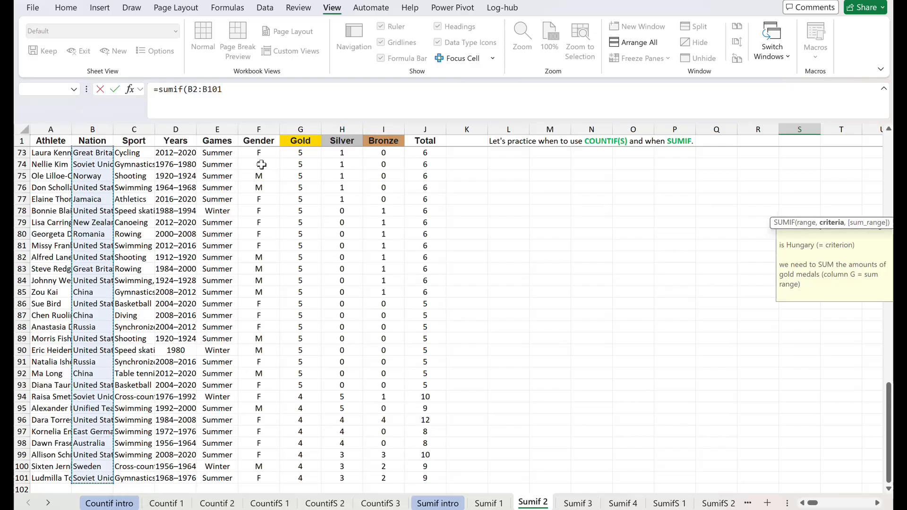
pyautogui.write('"Hungary')
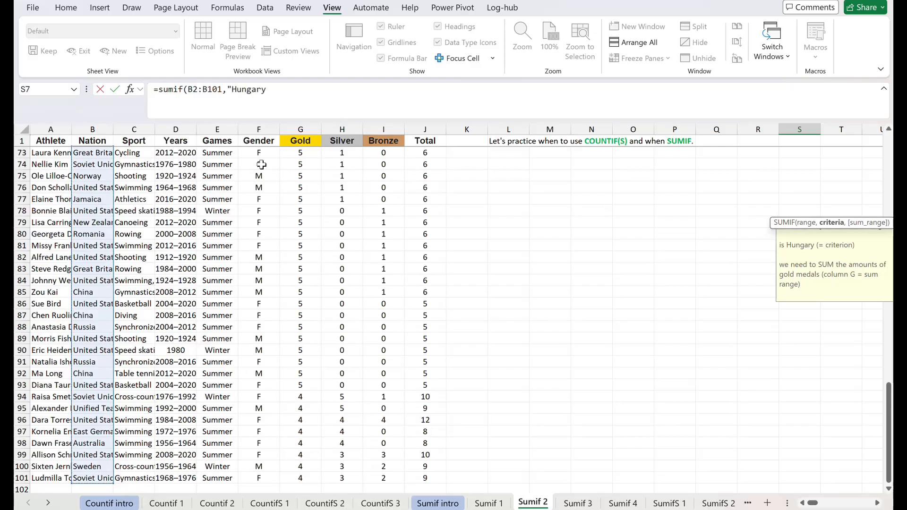
pyautogui.write('",')
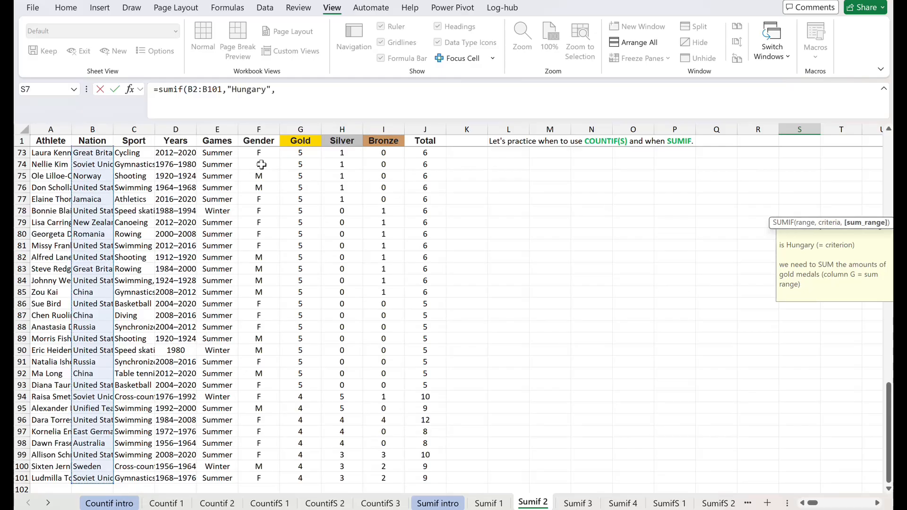
pyautogui.click(300, 143)
pyautogui.press('Down')
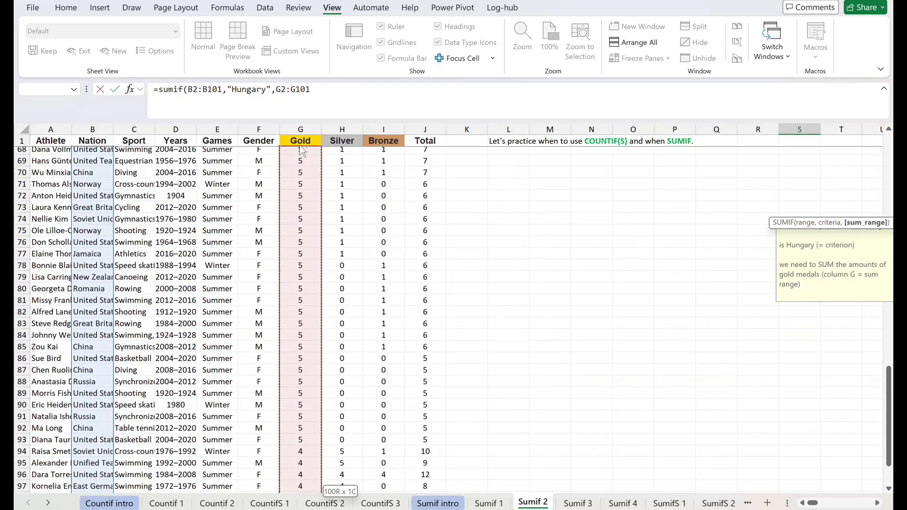
pyautogui.hotkey('ctrl', 'shift', 'Down')
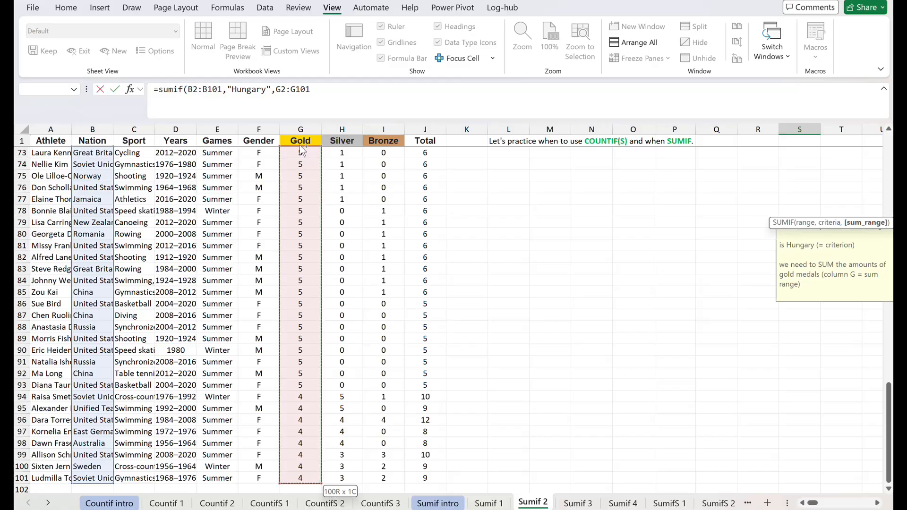
pyautogui.press('Return')
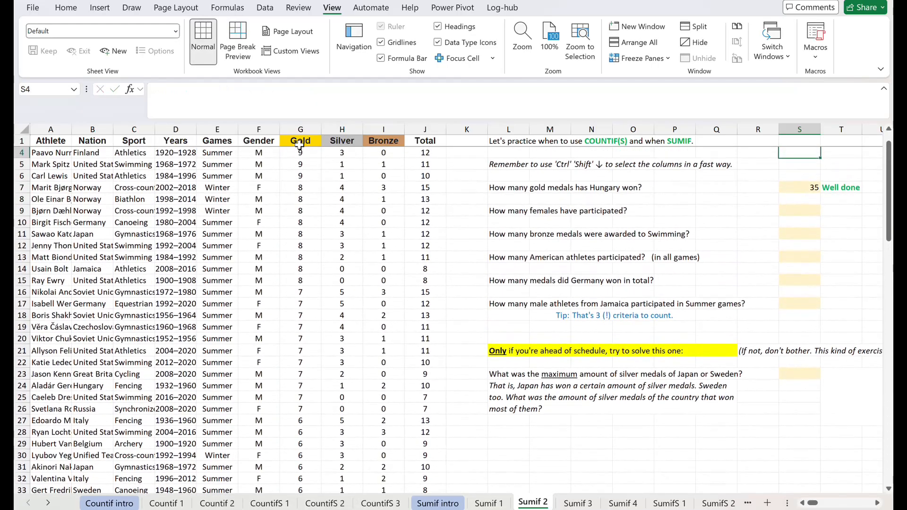
# Examine the female entries in the Gender column for the question on how many females participated.
pyautogui.press('Down')
pyautogui.press('Down')
pyautogui.press('Down')
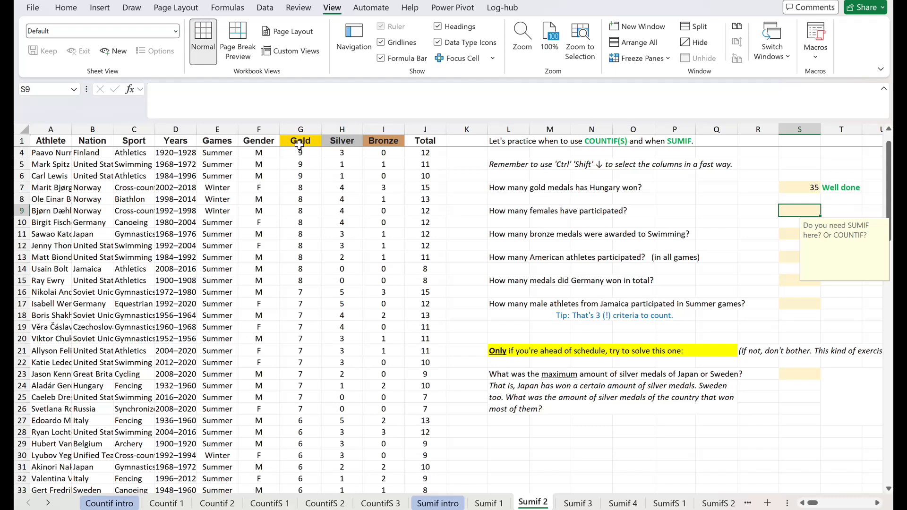
pyautogui.click(259, 185)
pyautogui.click(260, 223)
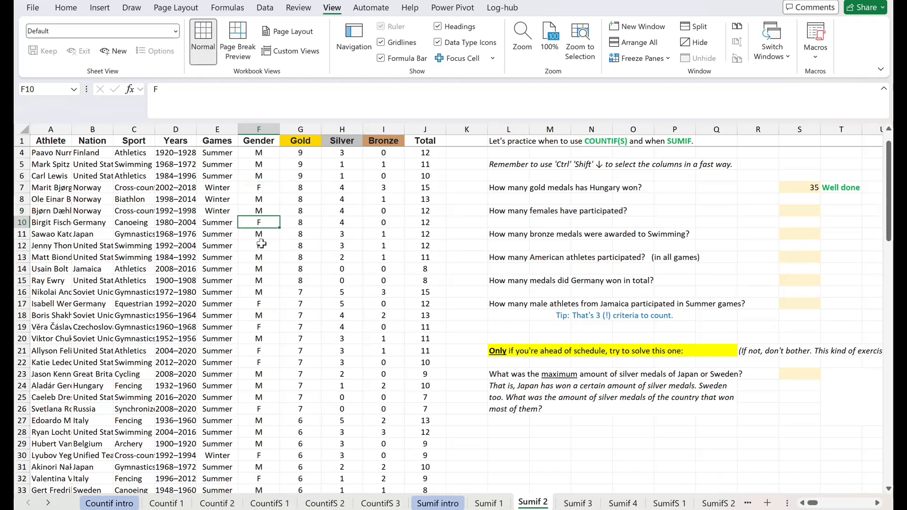
pyautogui.click(261, 245)
pyautogui.click(261, 302)
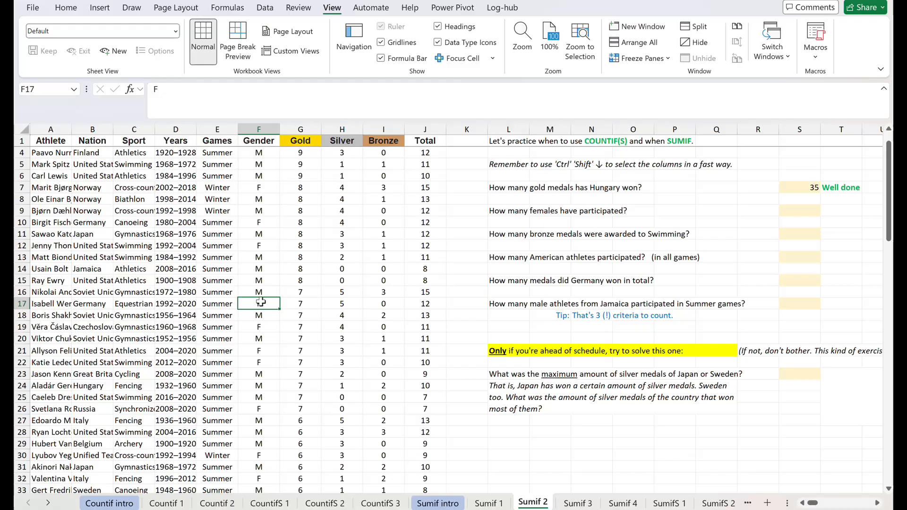
pyautogui.click(260, 329)
pyautogui.click(260, 351)
pyautogui.click(261, 363)
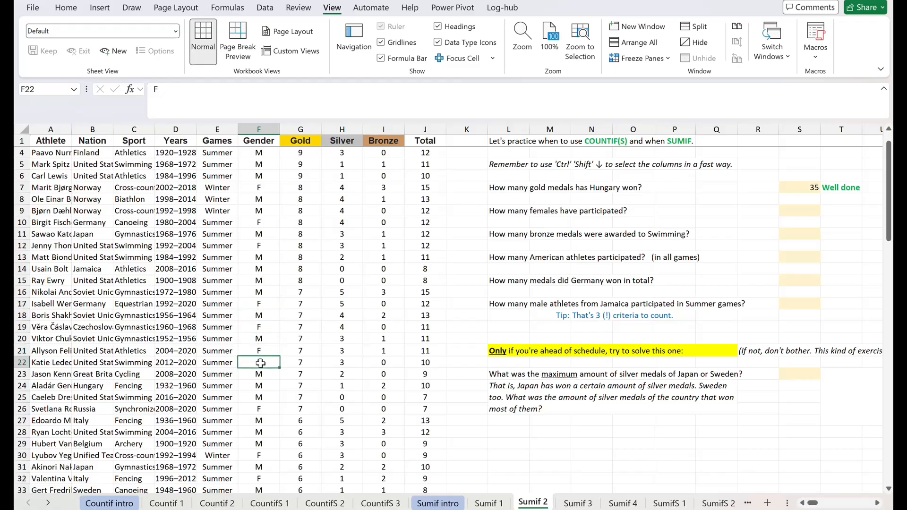
pyautogui.click(260, 407)
pyautogui.click(264, 455)
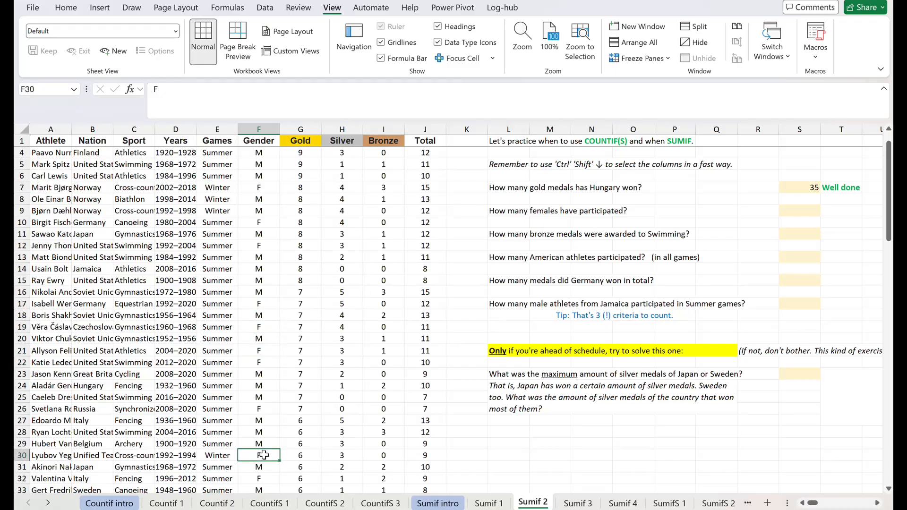
# Count the female participants in S9 using COUNTIF with range F2:F101 and criterion "F".
pyautogui.click(789, 211)
pyautogui.write('=c')
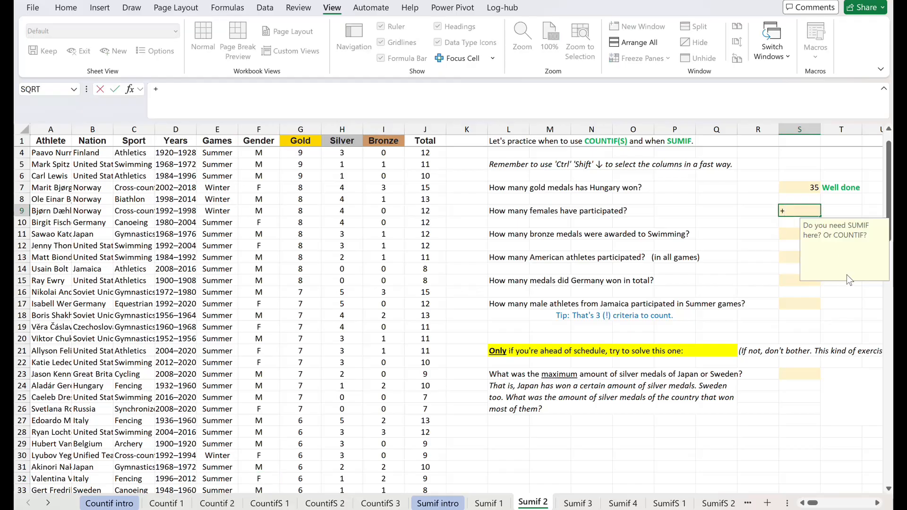
pyautogui.write('ounti')
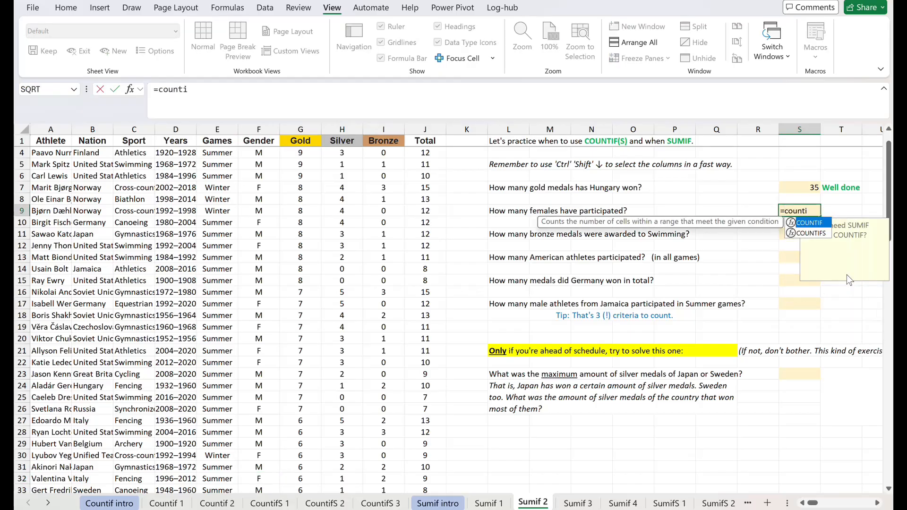
pyautogui.write('f(')
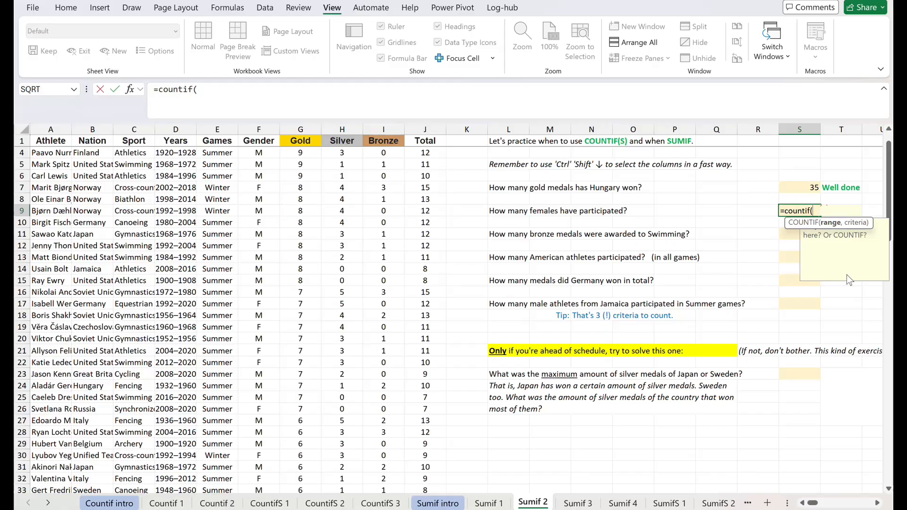
pyautogui.press('Left')
pyautogui.press('Left')
pyautogui.press('Left')
pyautogui.press('Left')
pyautogui.press('Left')
pyautogui.press('Left')
pyautogui.press('Left')
pyautogui.press('Left')
pyautogui.press('Left')
pyautogui.press('Left')
pyautogui.press('Left')
pyautogui.press('Up')
pyautogui.press('Up')
pyautogui.press('Up')
pyautogui.press('Left')
pyautogui.press('Left')
pyautogui.press('Up')
pyautogui.press('Up')
pyautogui.press('Up')
pyautogui.press('Up')
pyautogui.press('Up')
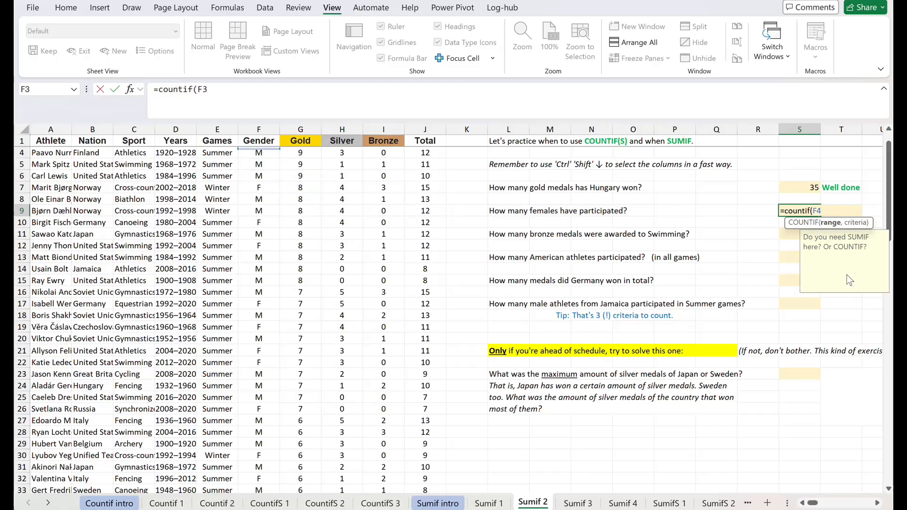
pyautogui.press('Down')
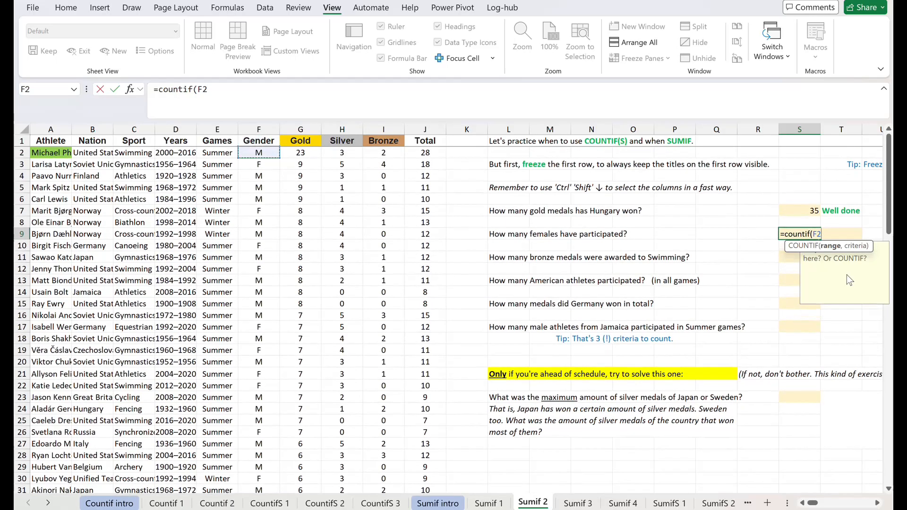
pyautogui.hotkey('ctrl', 'shift', 'Down')
pyautogui.write(',')
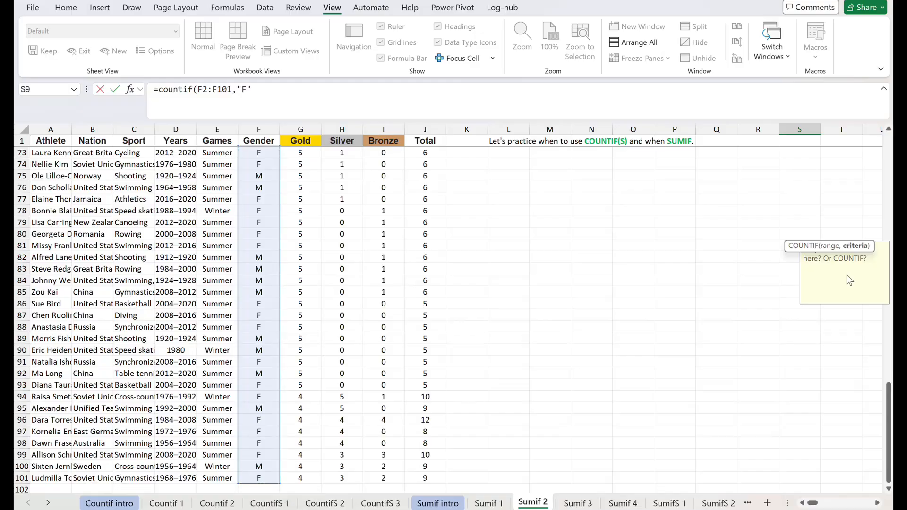
pyautogui.write('"F"')
pyautogui.press('Return')
# Examine values in the Bronze column for the question on bronze medals awarded to Swimming.
pyautogui.press('Up')
pyautogui.press('Up')
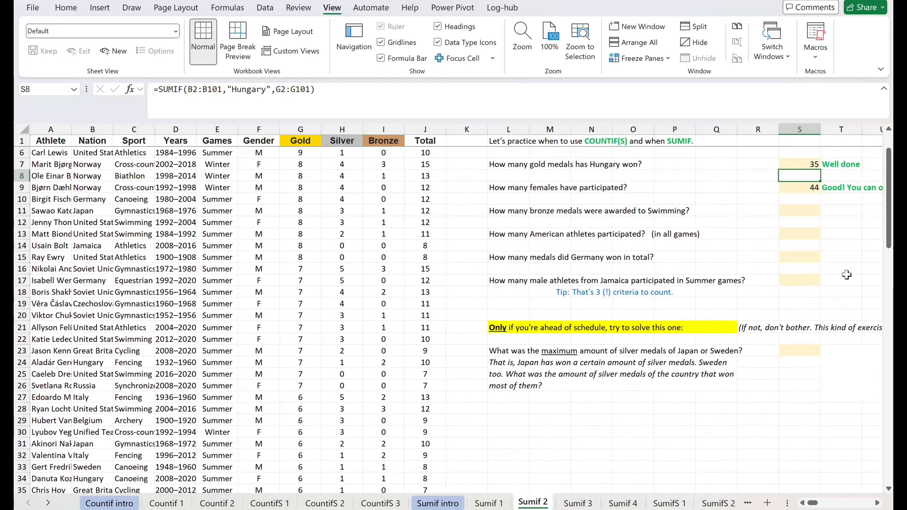
pyautogui.press('Down')
pyautogui.press('Down')
pyautogui.press('Down')
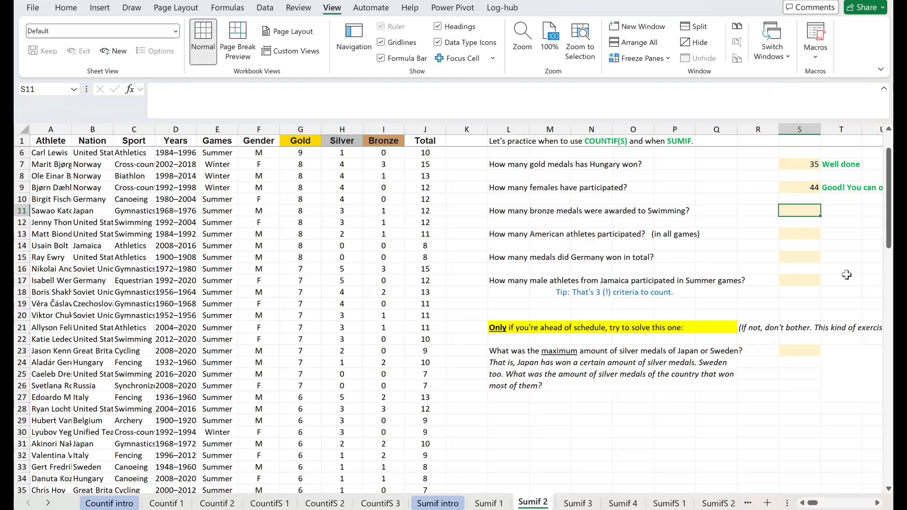
pyautogui.click(384, 129)
pyautogui.click(387, 211)
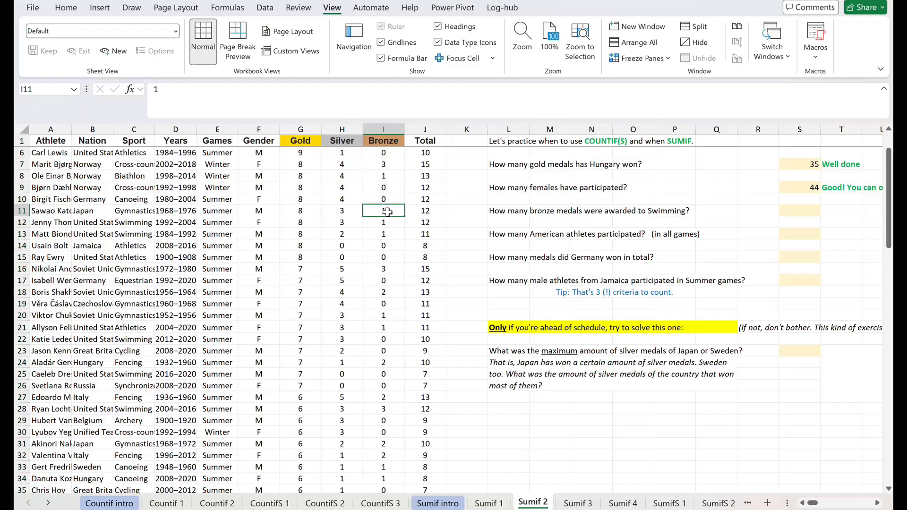
pyautogui.click(391, 258)
pyautogui.click(387, 317)
pyautogui.click(385, 363)
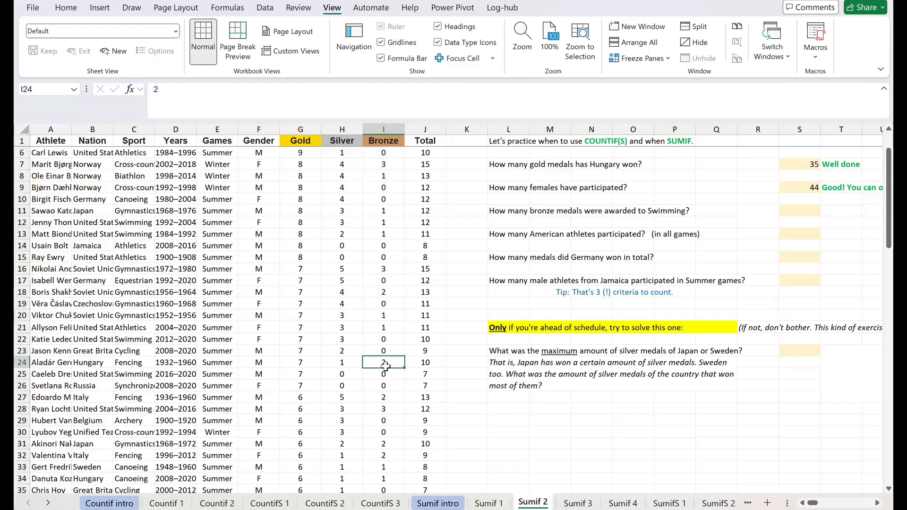
pyautogui.click(383, 404)
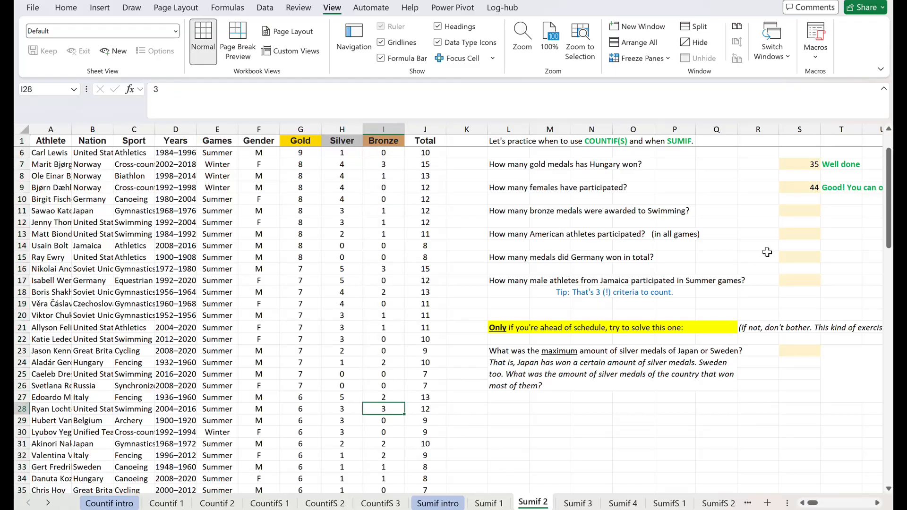
# Start a SUMIF formula in S11 with the Sport cells C2:C101 as the criteria range.
pyautogui.click(799, 214)
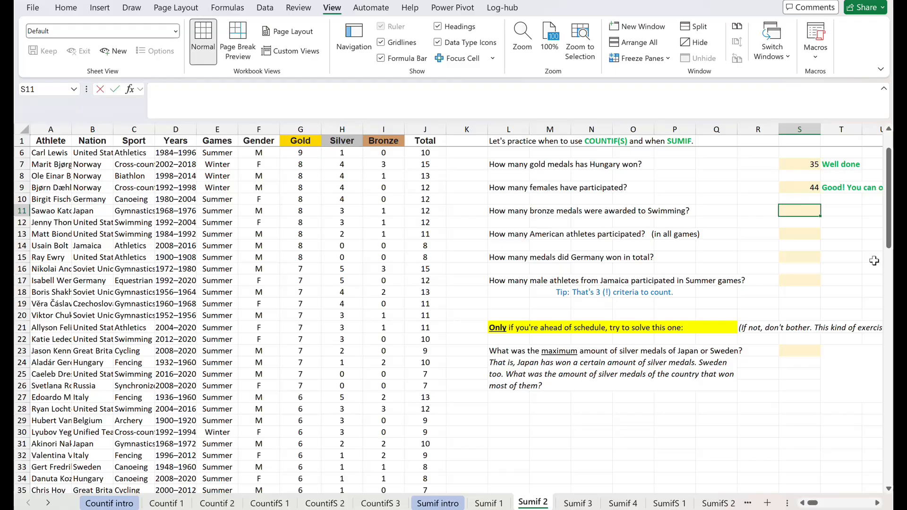
pyautogui.write('=sumif(')
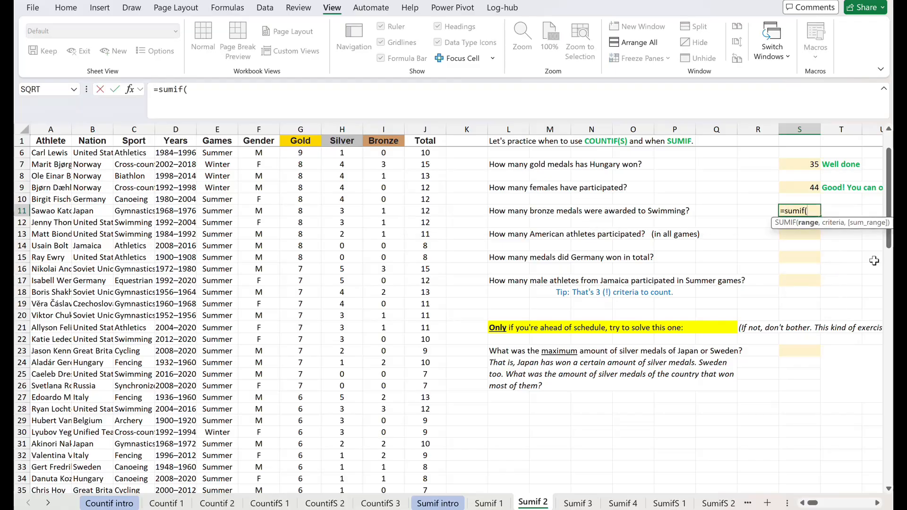
pyautogui.press('Left')
pyautogui.press('Left')
pyautogui.press('Left')
pyautogui.press('Left')
pyautogui.press('Left')
pyautogui.press('Left')
pyautogui.press('Left')
pyautogui.press('Left')
pyautogui.press('Left')
pyautogui.press('Left')
pyautogui.press('Left')
pyautogui.press('Left')
pyautogui.press('Left')
pyautogui.press('Left')
pyautogui.press('Left')
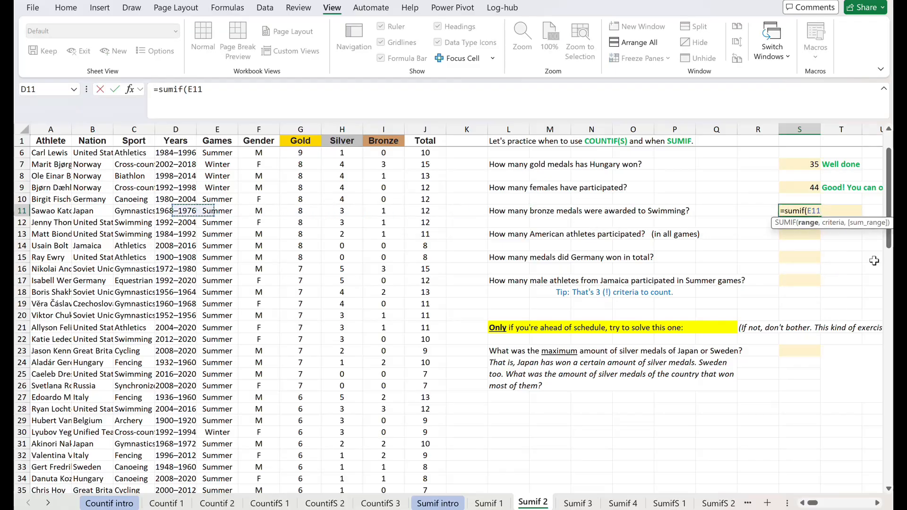
pyautogui.press('Left')
pyautogui.press('Left')
pyautogui.press('Left')
pyautogui.press('Left')
pyautogui.press('Right')
pyautogui.press('Right')
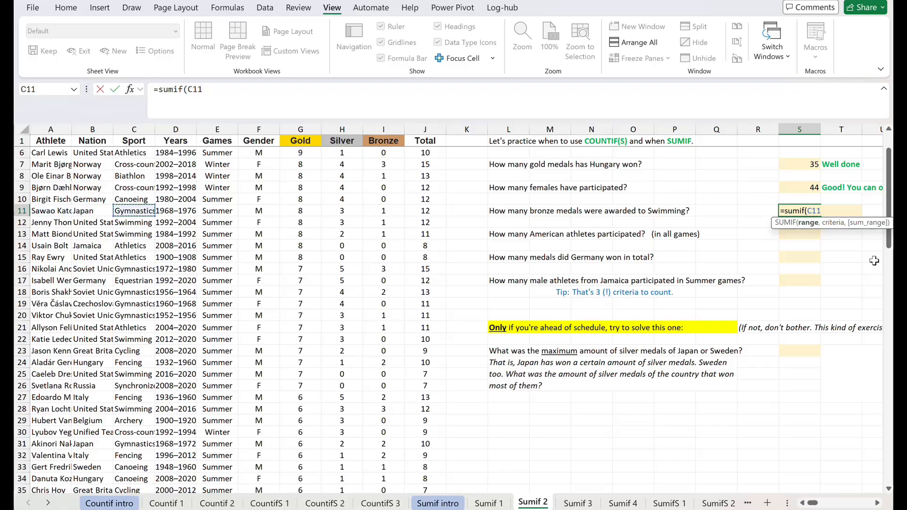
pyautogui.press('Up')
pyautogui.press('Up')
pyautogui.press('Up')
pyautogui.press('Up')
pyautogui.press('Up')
pyautogui.press('Up')
pyautogui.press('Up')
pyautogui.press('Up')
pyautogui.press('Up')
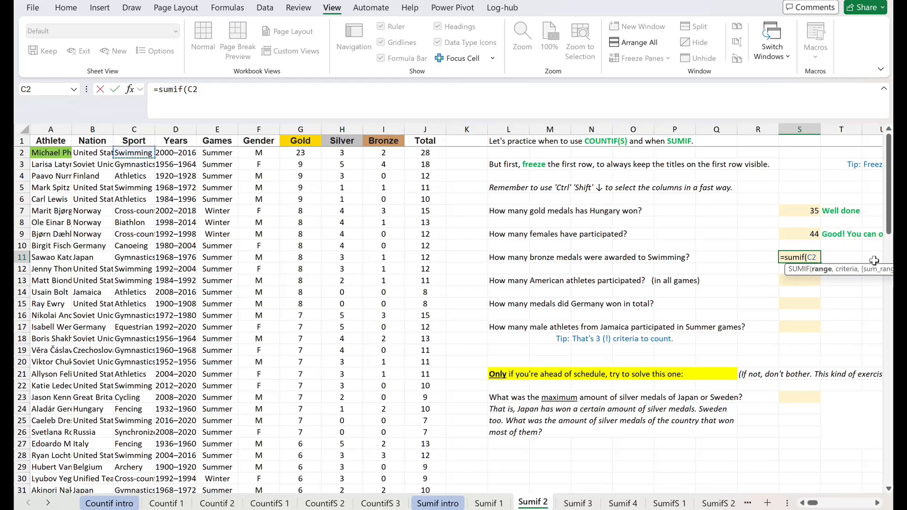
pyautogui.hotkey('ctrl', 'shift', 'Down')
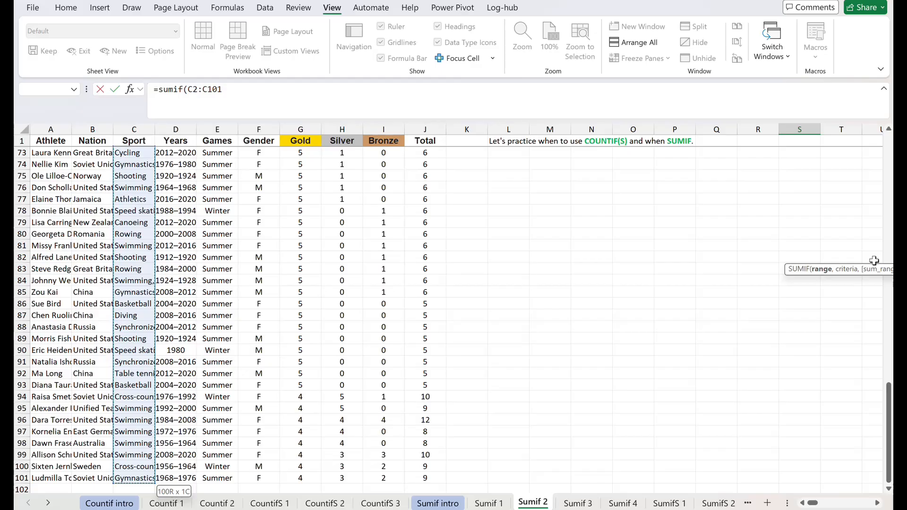
pyautogui.write(',')
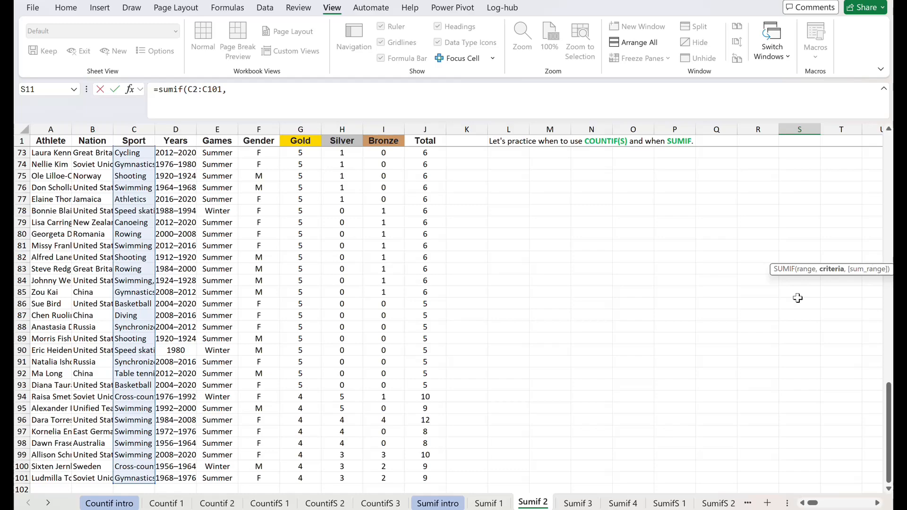
# Complete the S11 SUMIF with the Swimming cell C96 as criterion and I2:I101 as sum range.
pyautogui.click(130, 420)
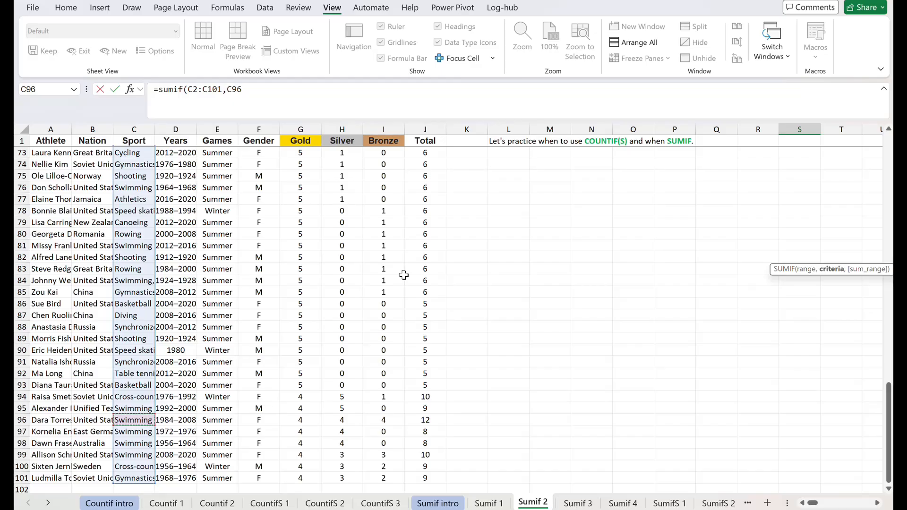
pyautogui.write(',')
pyautogui.click(392, 234)
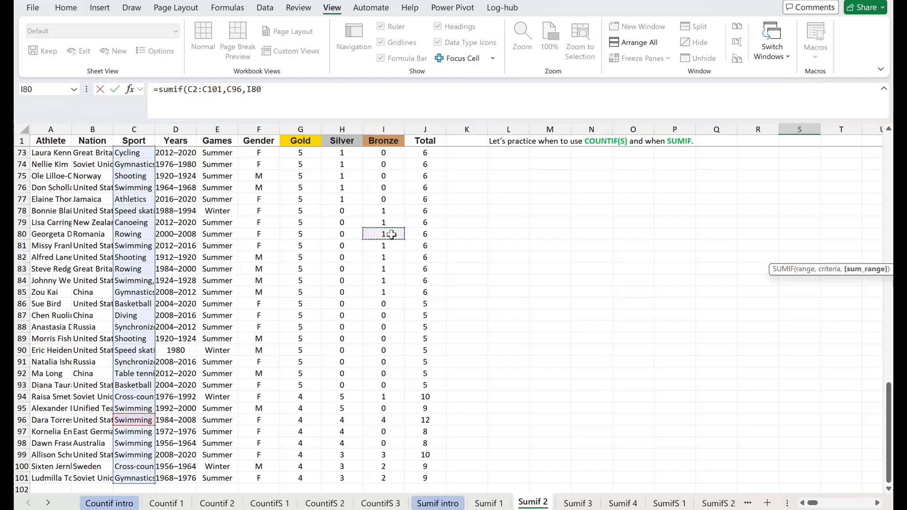
pyautogui.hotkey('ctrl', 'Up')
pyautogui.press('Down')
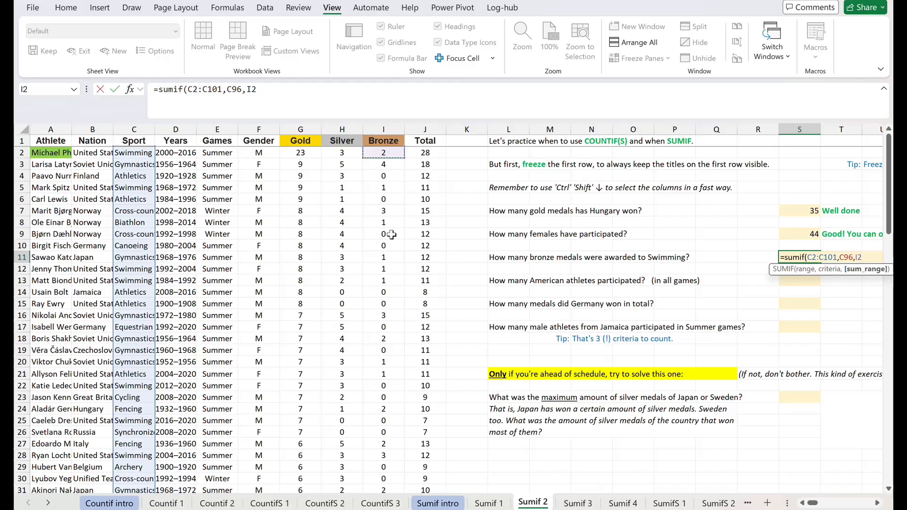
pyautogui.hotkey('ctrl', 'shift', 'Down')
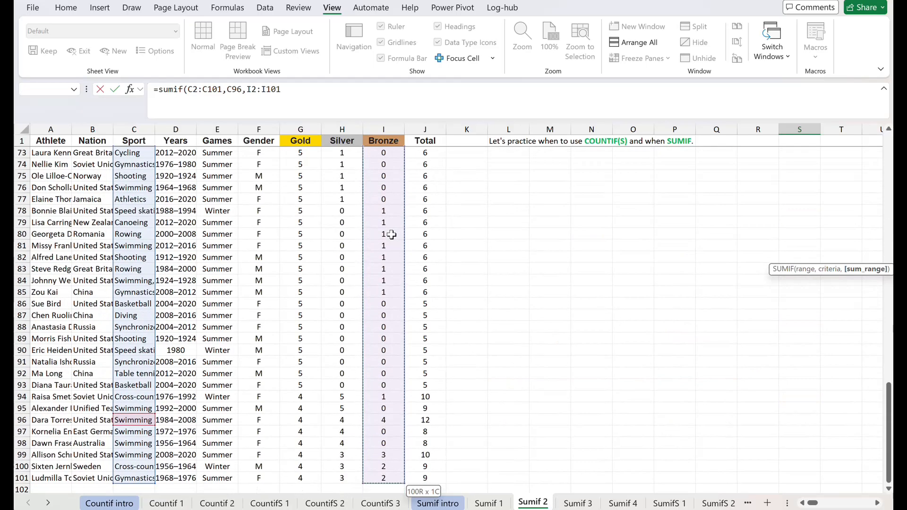
pyautogui.press('Return')
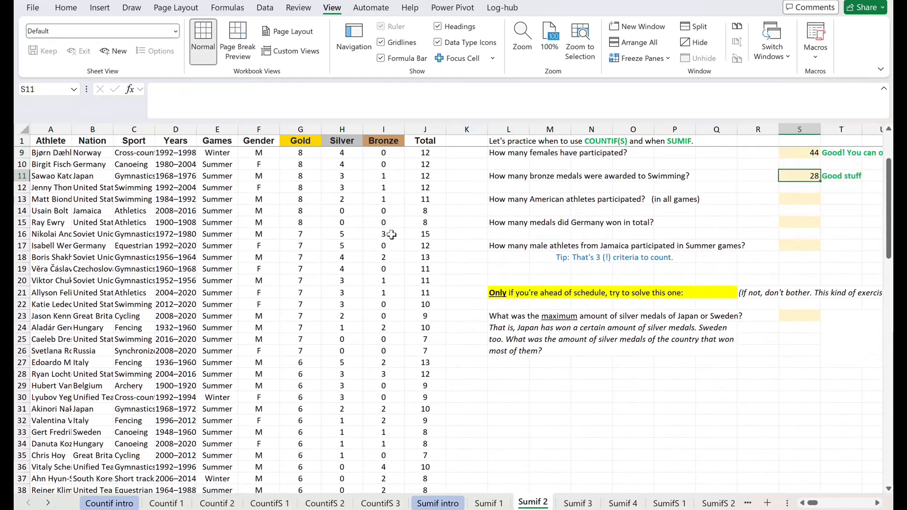
# Examine the Nation column and its entry in B15 for the question on American athletes.
pyautogui.press('Down')
pyautogui.press('Down')
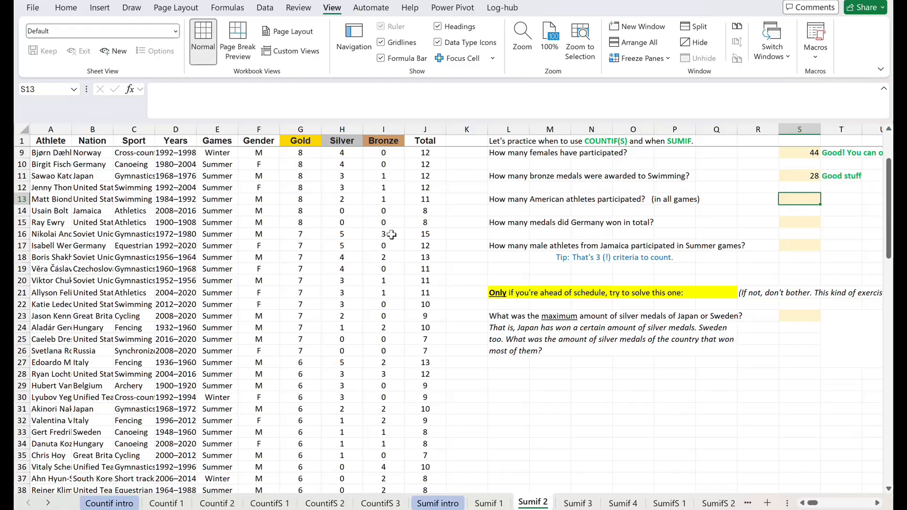
pyautogui.click(94, 132)
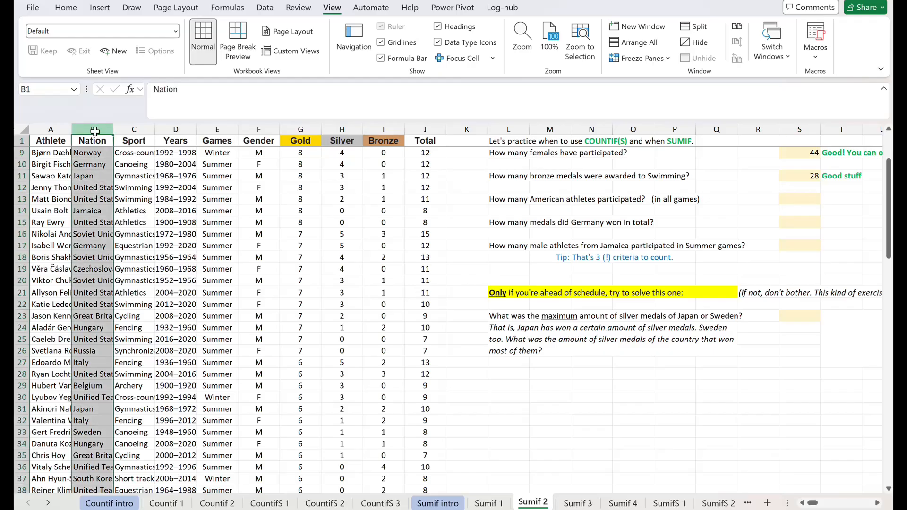
pyautogui.click(97, 223)
pyautogui.click(101, 129)
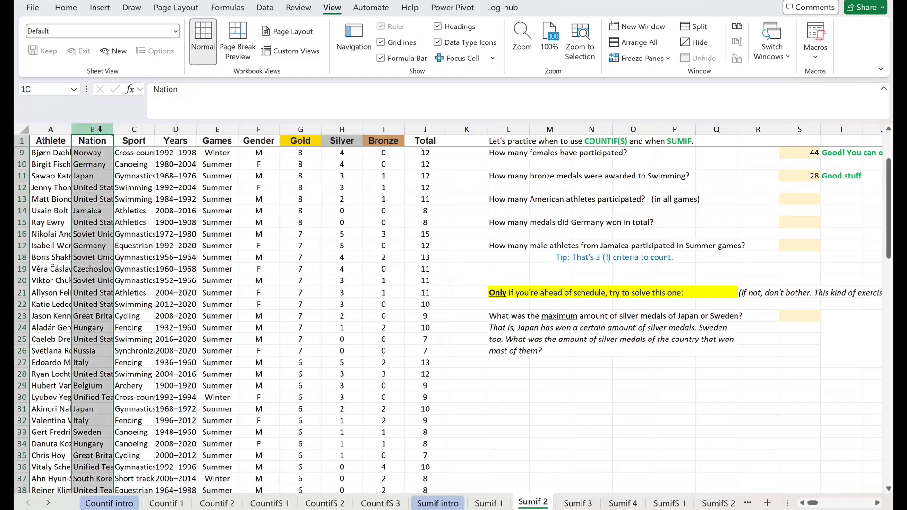
pyautogui.click(96, 220)
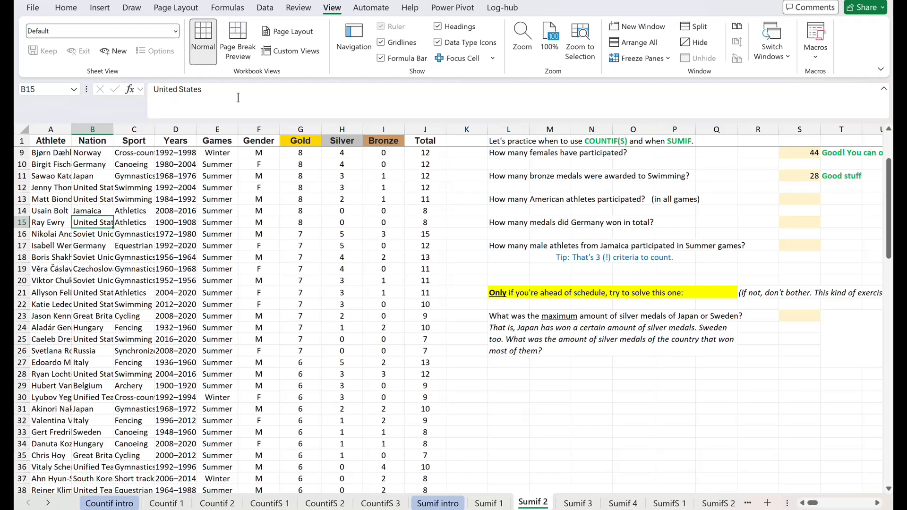
pyautogui.click(95, 123)
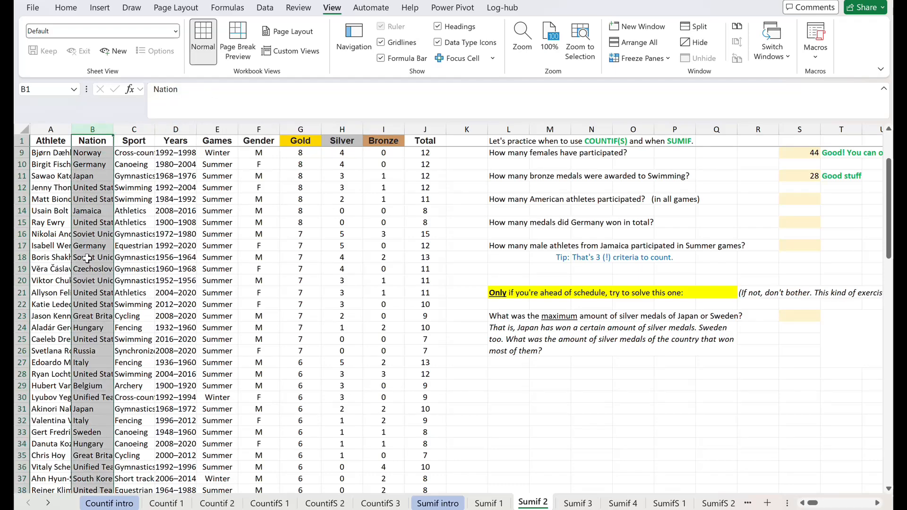
# Count the American athletes in S13 using COUNTIF with range B2:B101 and the United States cell B93 as criterion.
pyautogui.click(800, 201)
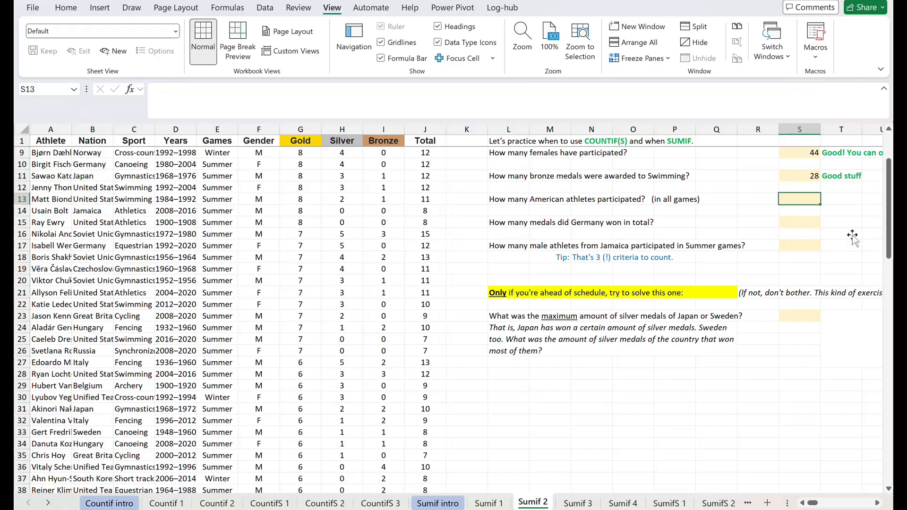
pyautogui.write('=cou')
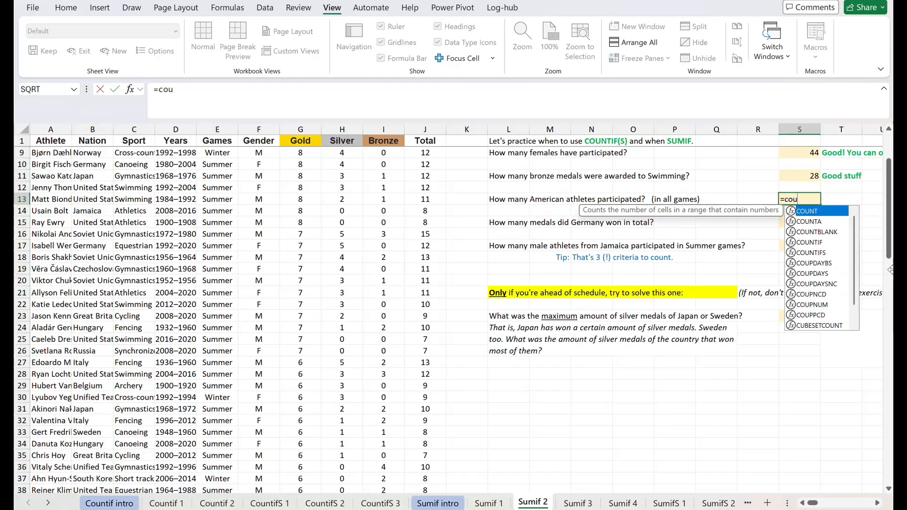
pyautogui.write('ntif')
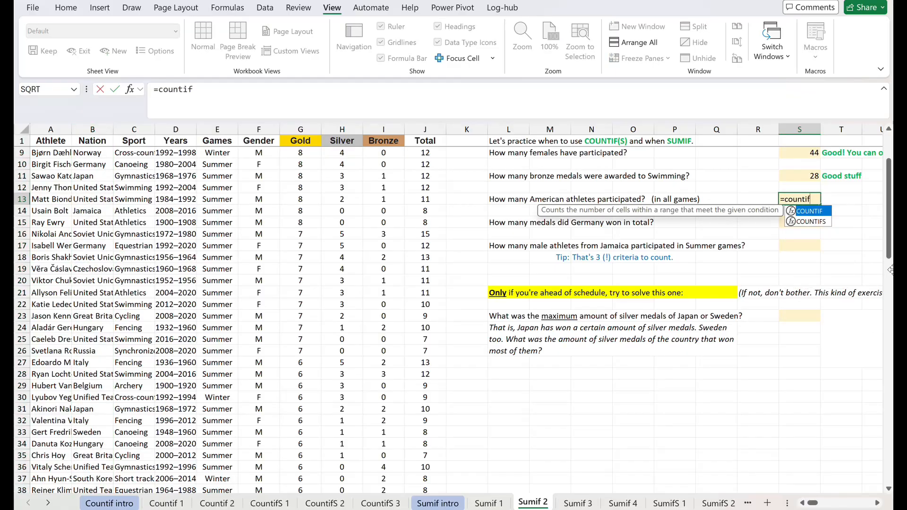
pyautogui.write('(')
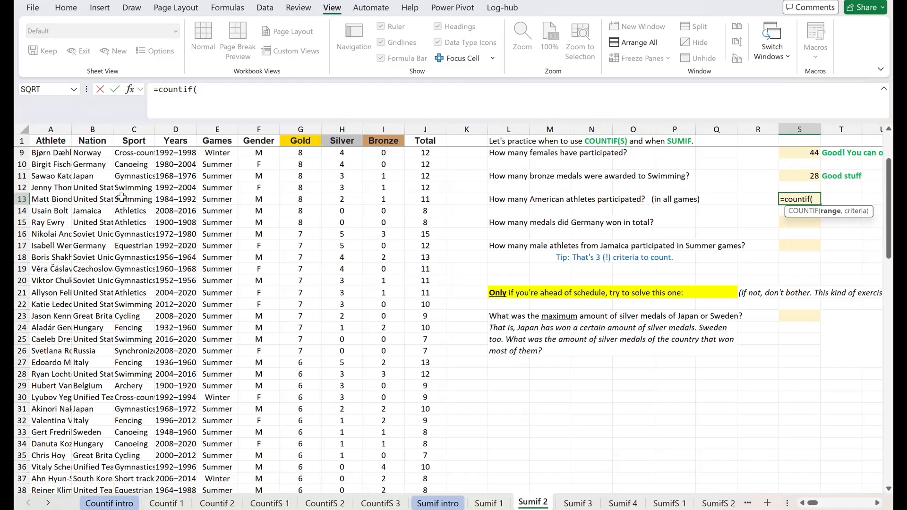
pyautogui.click(89, 153)
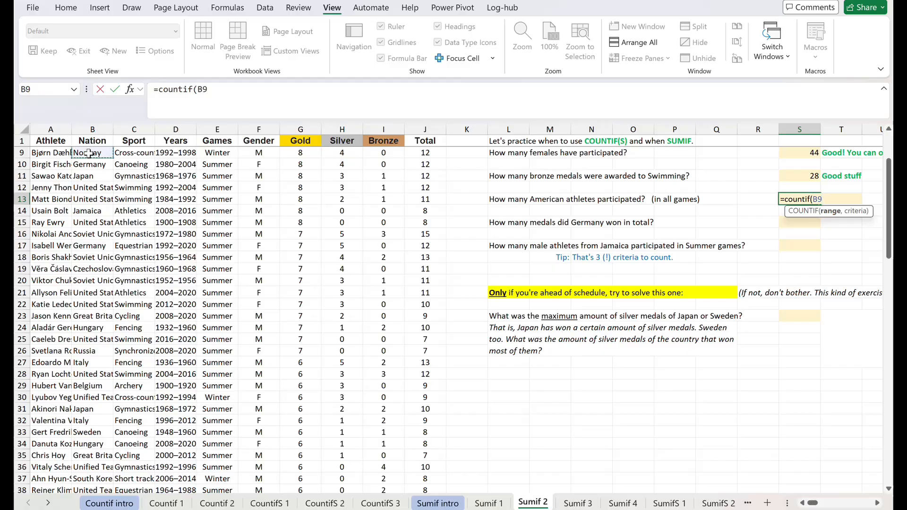
pyautogui.scroll(3, 89, 154)
pyautogui.click(89, 152)
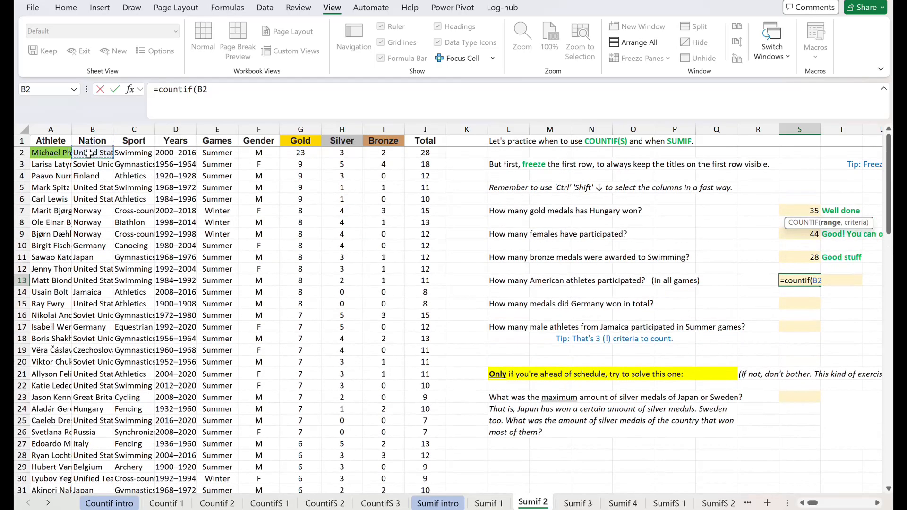
pyautogui.hotkey('ctrl', 'shift', 'Down')
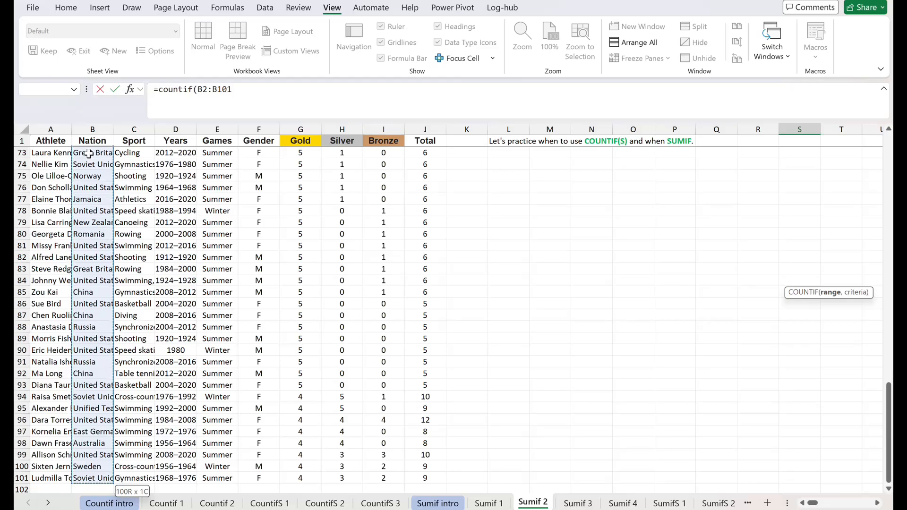
pyautogui.write(',')
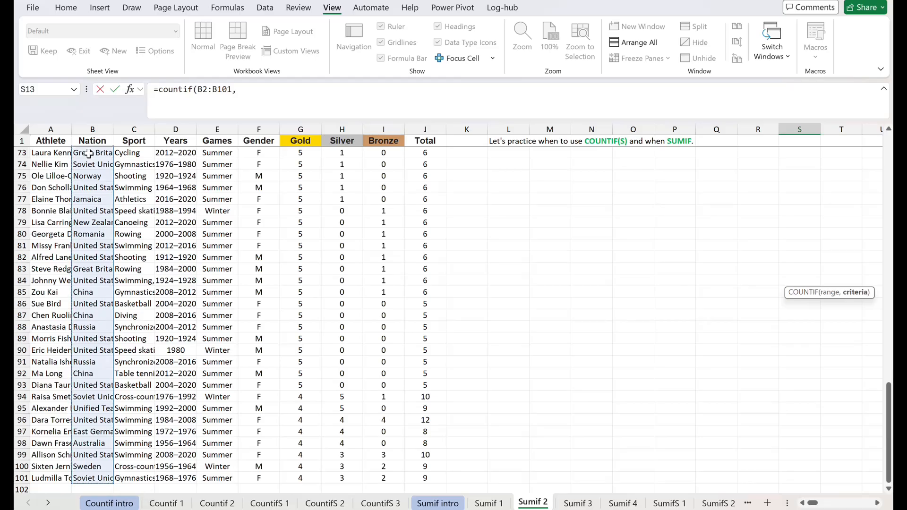
pyautogui.click(90, 385)
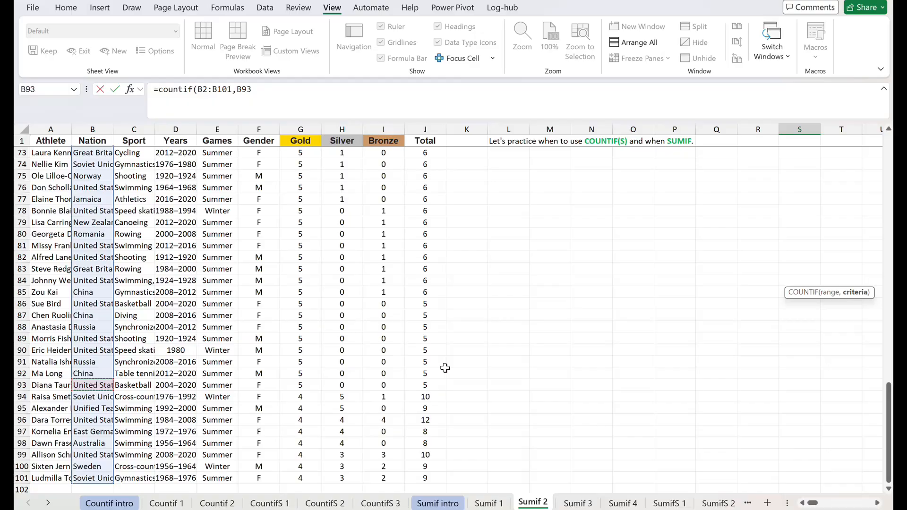
pyautogui.press('Return')
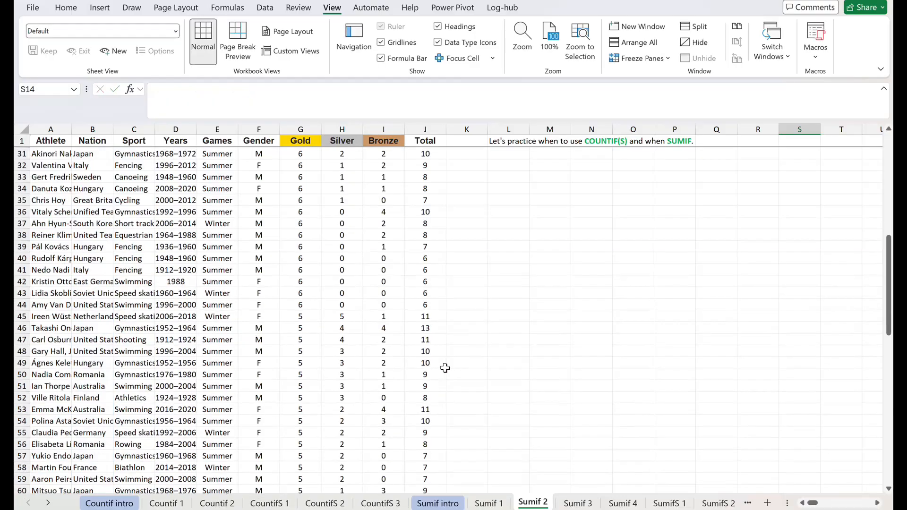
pyautogui.press('Up')
pyautogui.press('Up')
# Examine the Total and Nation columns for the question on Germany's total medals in S15.
pyautogui.press('Down')
pyautogui.press('Down')
pyautogui.press('Down')
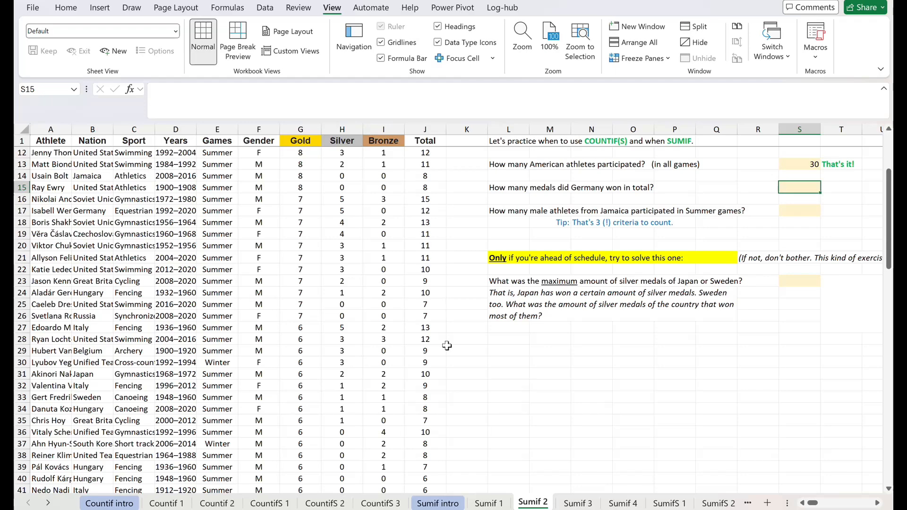
pyautogui.click(427, 129)
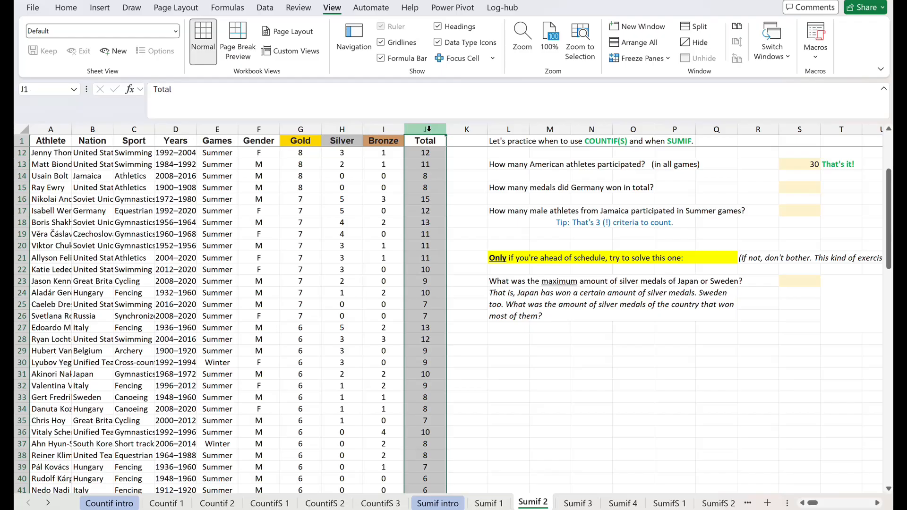
pyautogui.click(92, 129)
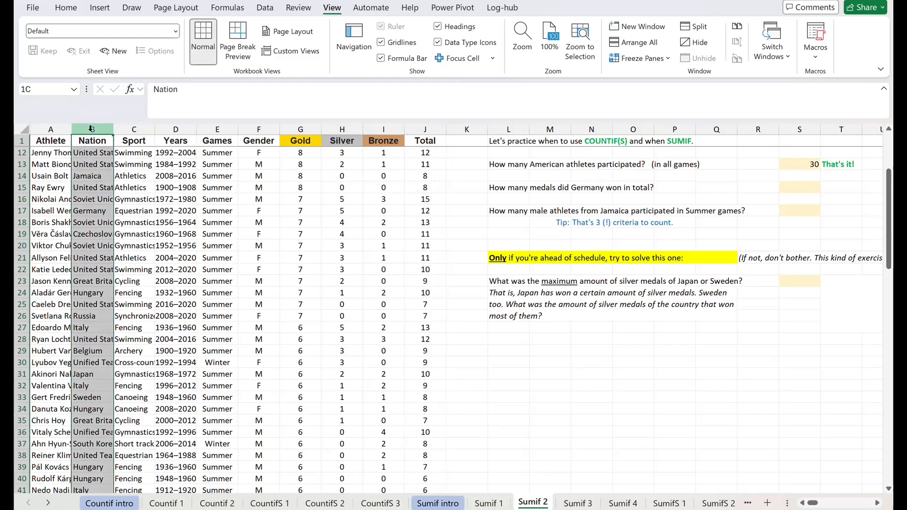
pyautogui.click(804, 187)
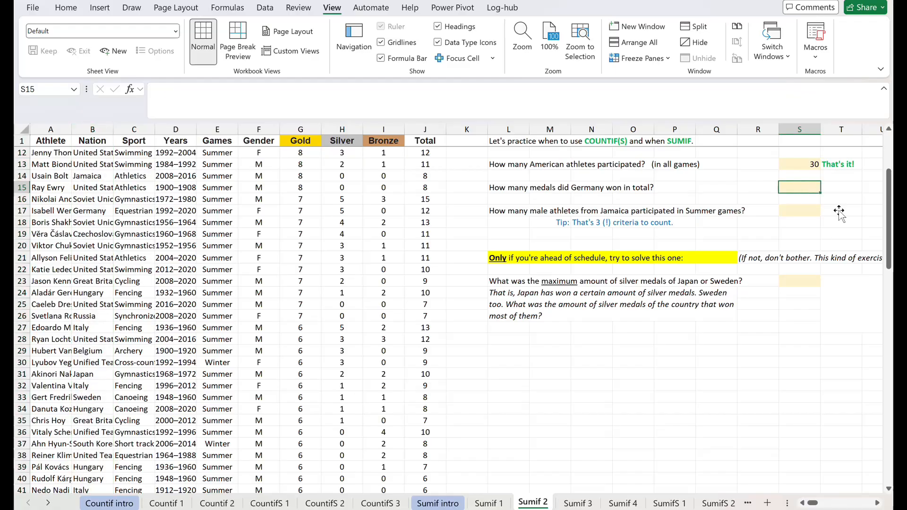
pyautogui.click(432, 124)
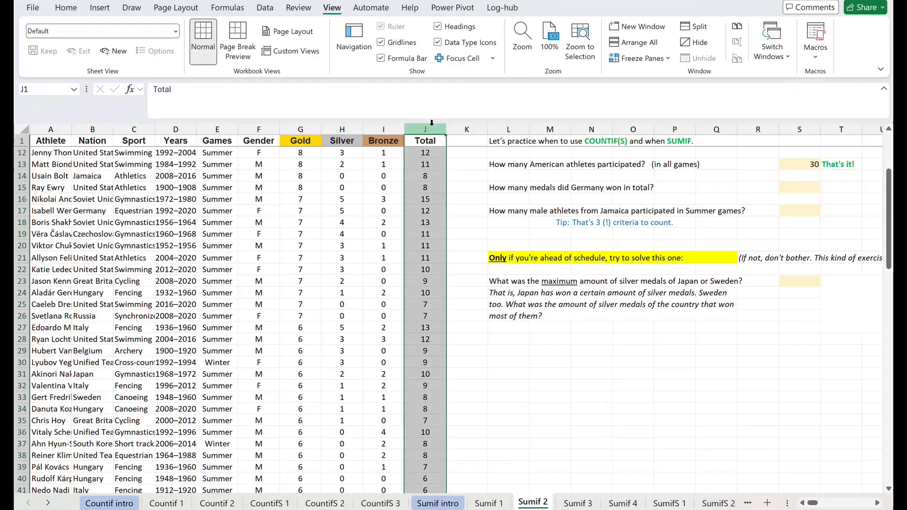
# Start a SUMIF formula in S15 with the Nation cells B2:B101 as the criteria range.
pyautogui.click(805, 185)
pyautogui.write('=sum')
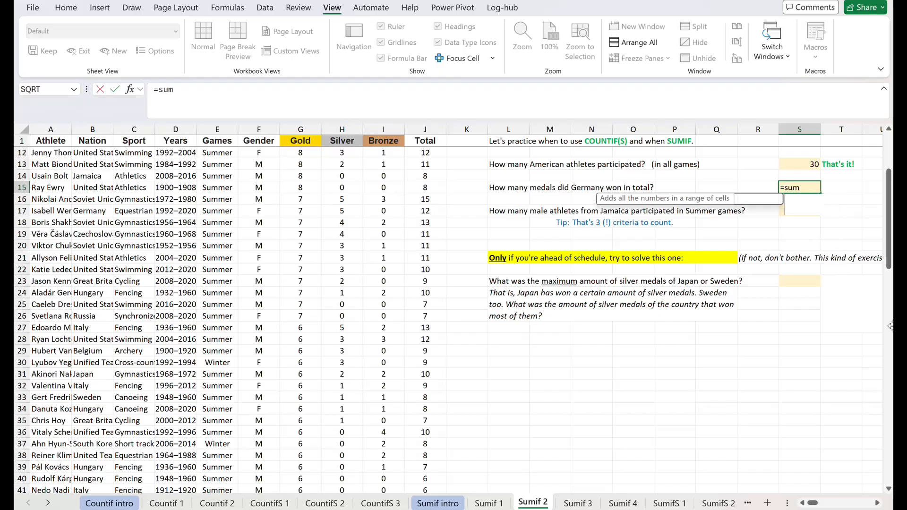
pyautogui.write('if*')
pyautogui.press('BackSpace')
pyautogui.write('(')
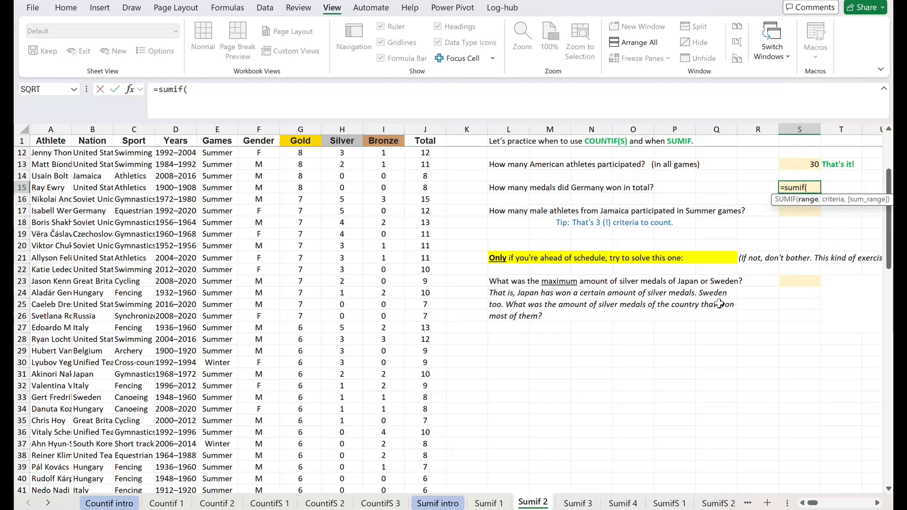
pyautogui.click(422, 143)
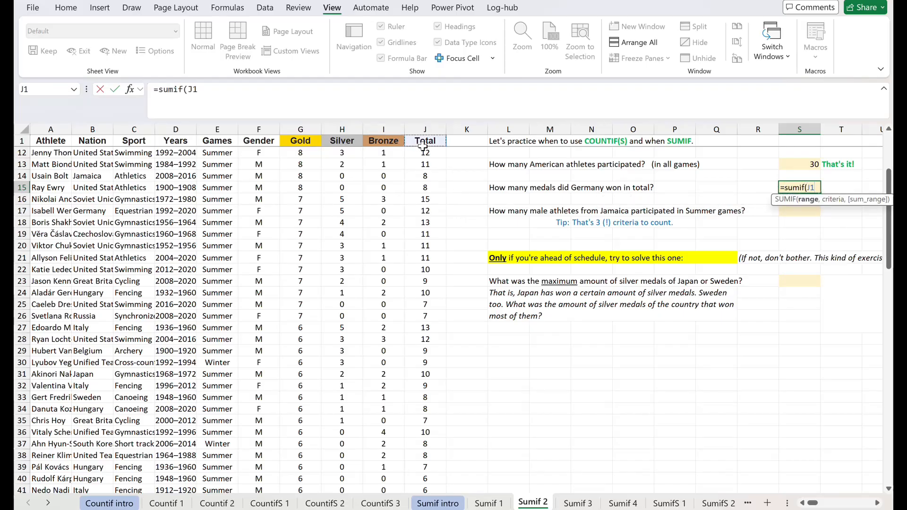
pyautogui.press('Down')
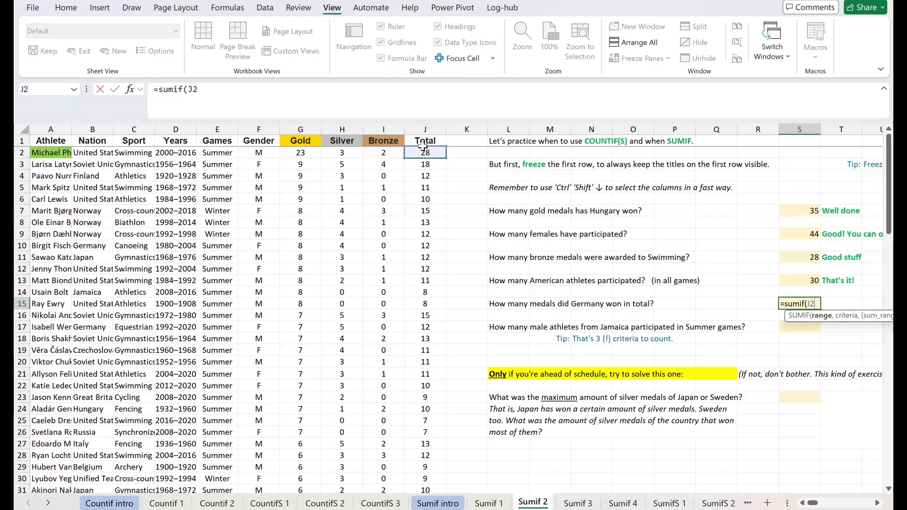
pyautogui.hotkey('ctrl', 'shift', 'Down')
pyautogui.press('Left')
pyautogui.press('Left')
pyautogui.press('Left')
pyautogui.press('Left')
pyautogui.press('Left')
pyautogui.press('Left')
pyautogui.press('Left')
pyautogui.press('Left')
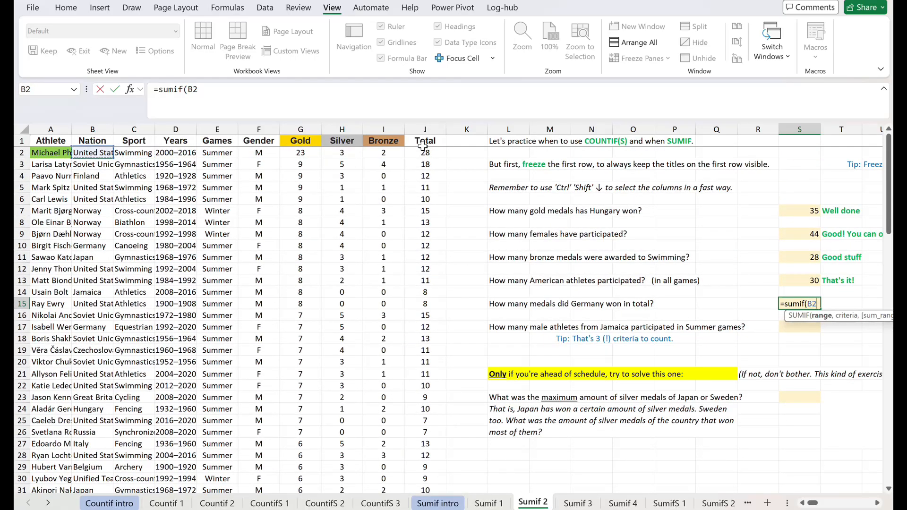
pyautogui.hotkey('ctrl', 'shift', 'Down')
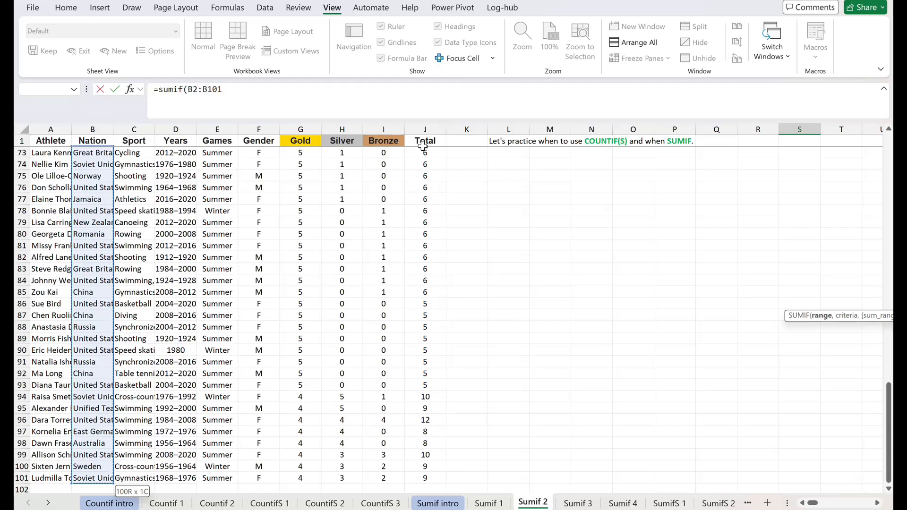
pyautogui.write(',')
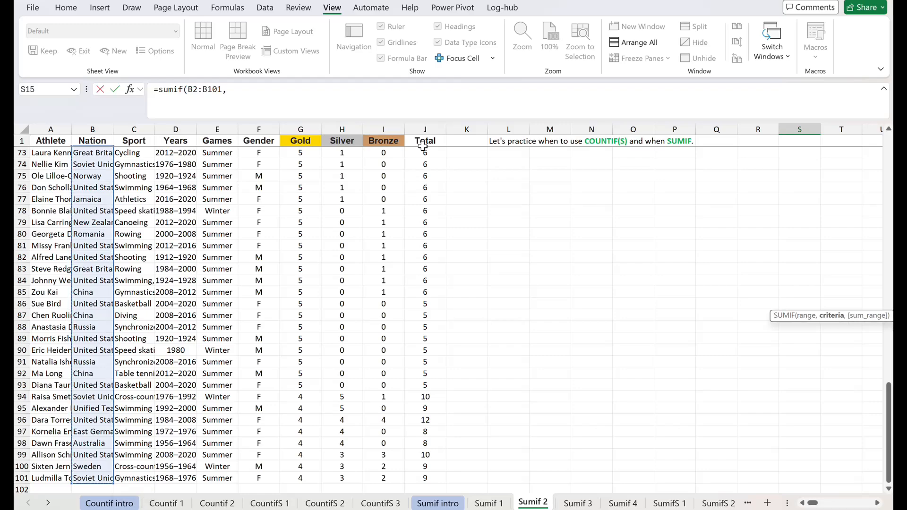
pyautogui.write('"Germany",')
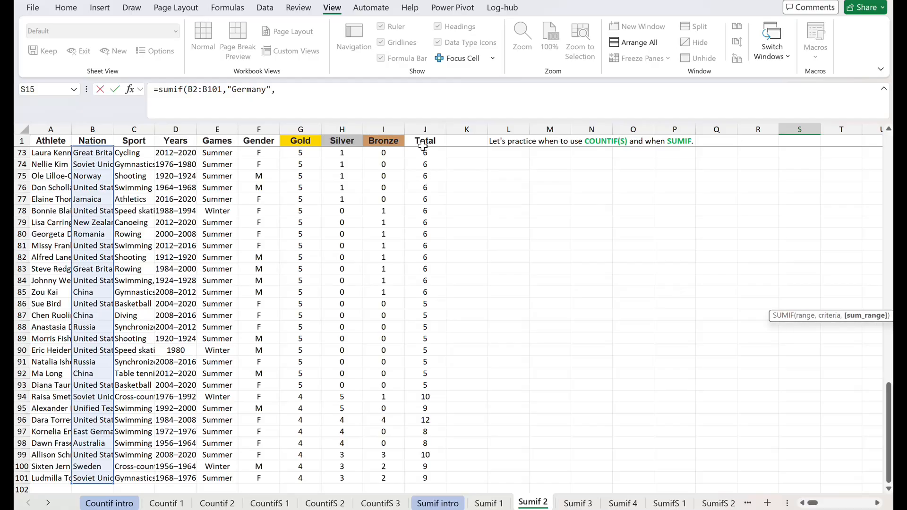
# Complete the S15 SUMIF with "Germany" as criterion and the Total cells J2:J101 as sum range.
pyautogui.click(426, 141)
pyautogui.press('Down')
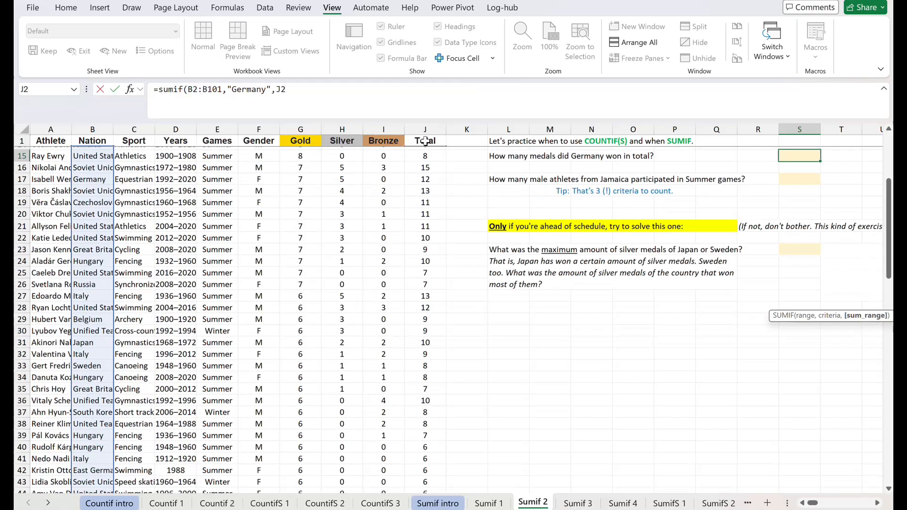
pyautogui.hotkey('ctrl', 'shift', 'Down')
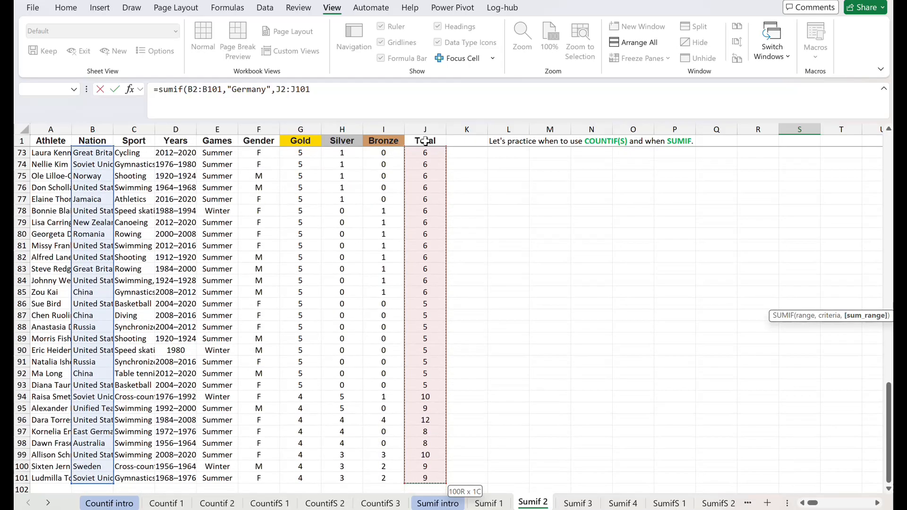
pyautogui.press('Return')
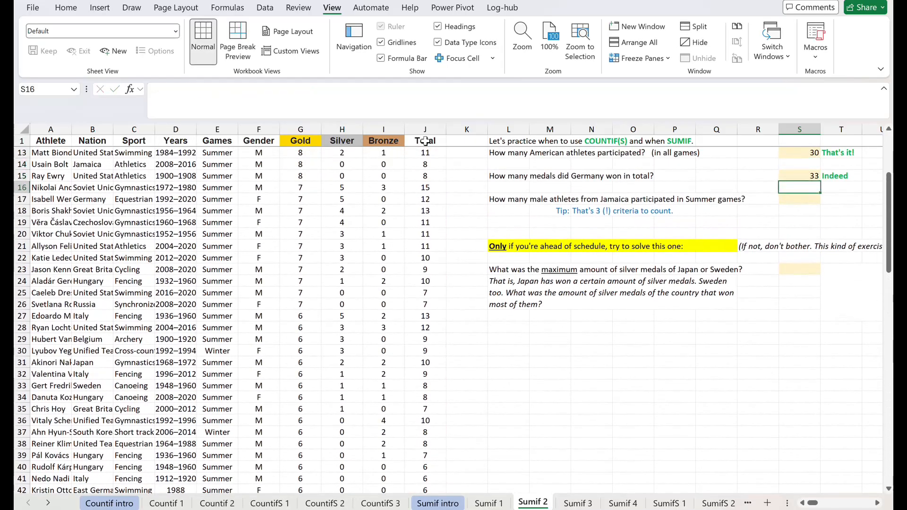
# Start a COUNTIFS formula in S17 with the Gender cells F2:F101 and the criterion "M".
pyautogui.press('Down')
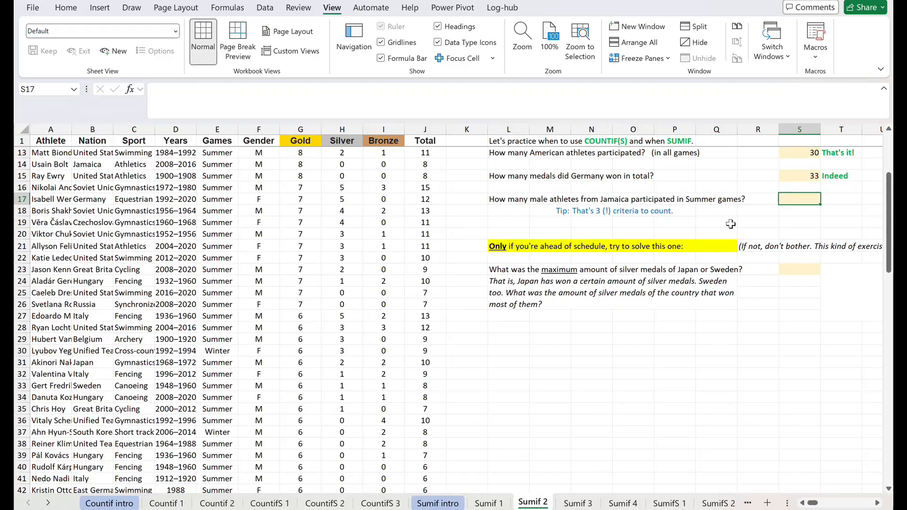
pyautogui.write('=coun')
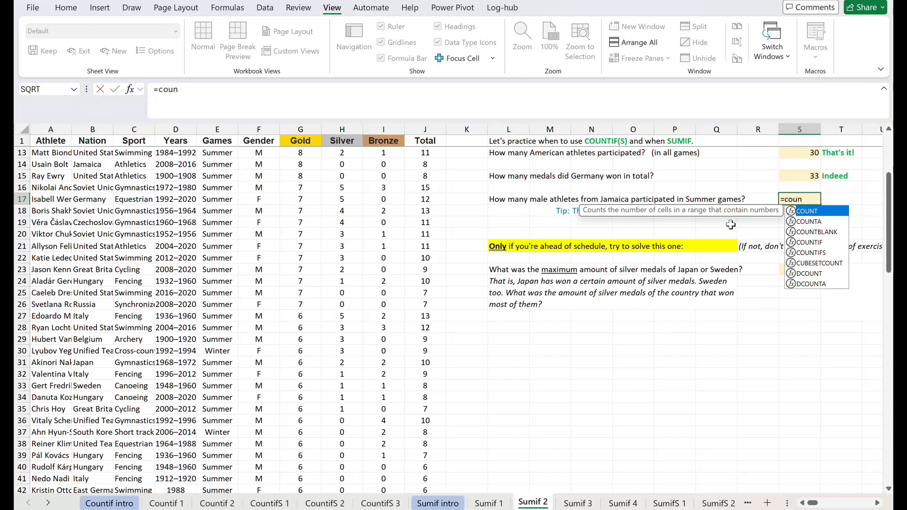
pyautogui.write('tifs(')
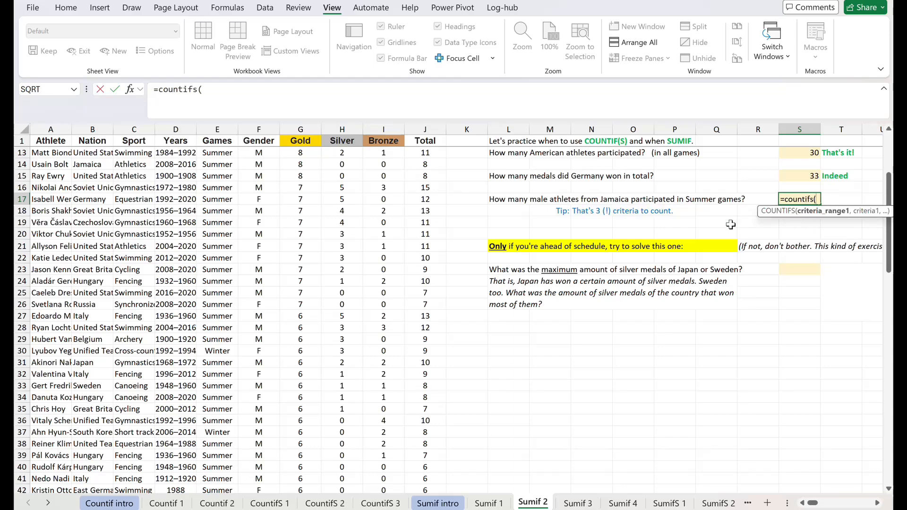
pyautogui.click(265, 142)
pyautogui.press('Down')
pyautogui.hotkey('ctrl', 'shift', 'Down')
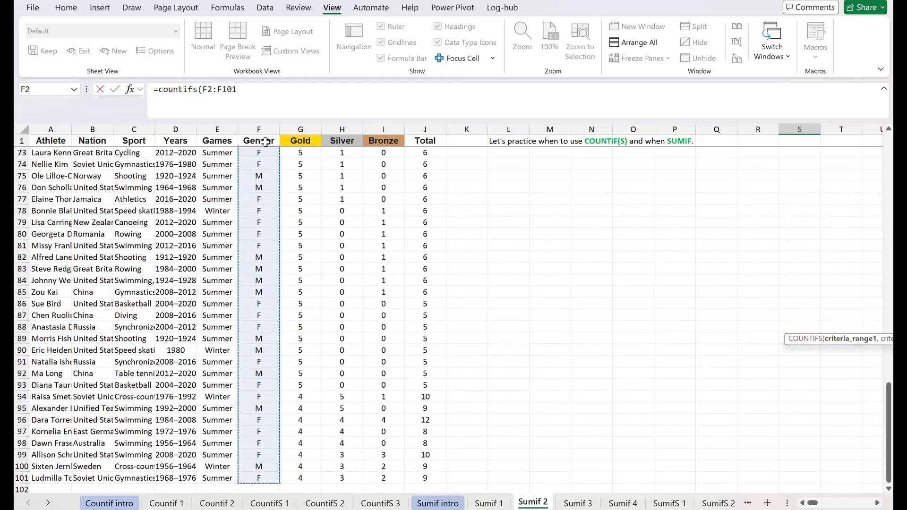
pyautogui.write(',')
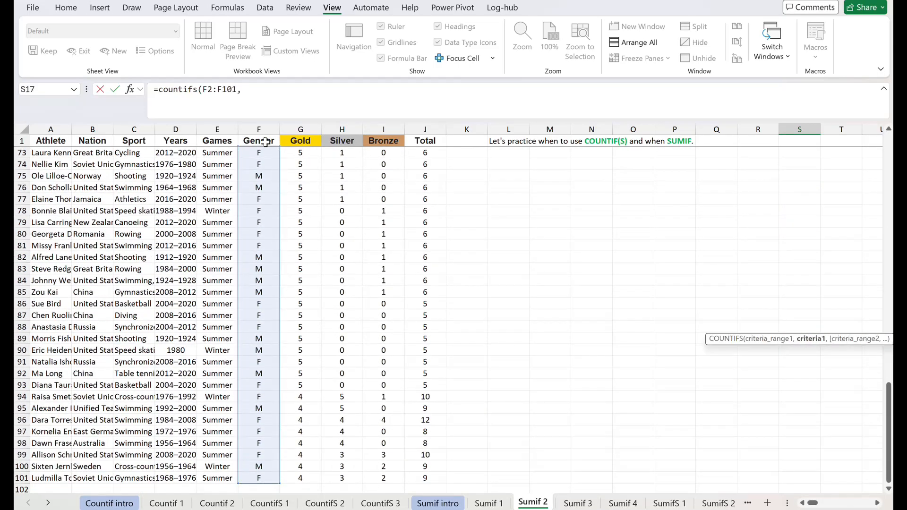
pyautogui.write('"M",')
# Add the Games cells E2:E101 with the criterion "Summer" as the second condition of the S17 COUNTIFS.
pyautogui.click(214, 142)
pyautogui.press('Down')
pyautogui.scroll(1, 214, 143)
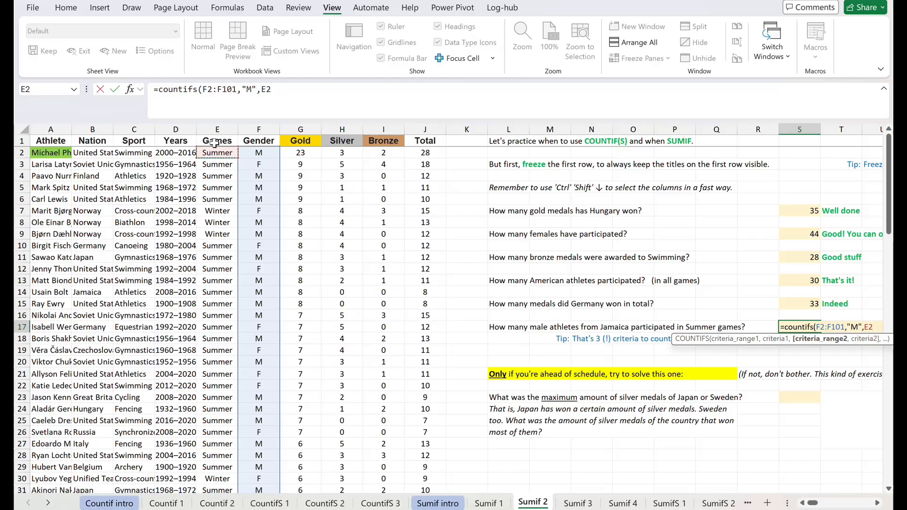
pyautogui.hotkey('ctrl', 'shift', 'Down')
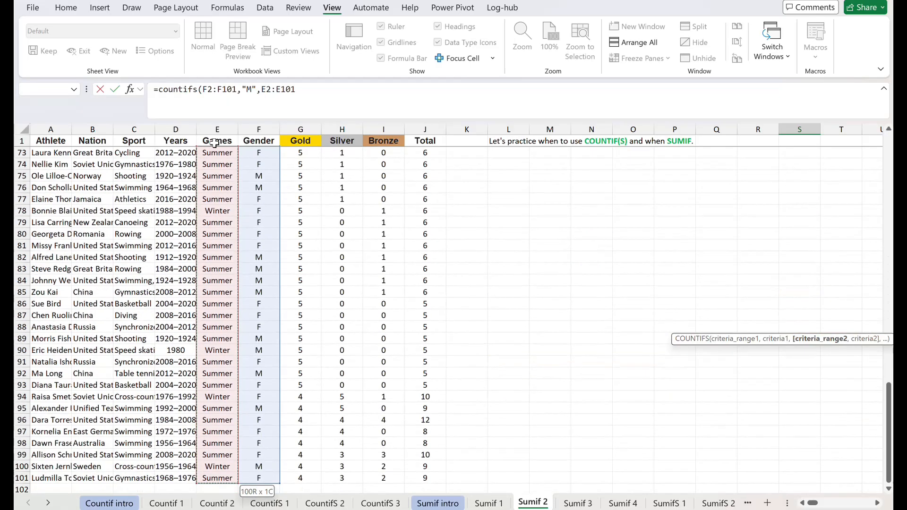
pyautogui.write(',"Summer')
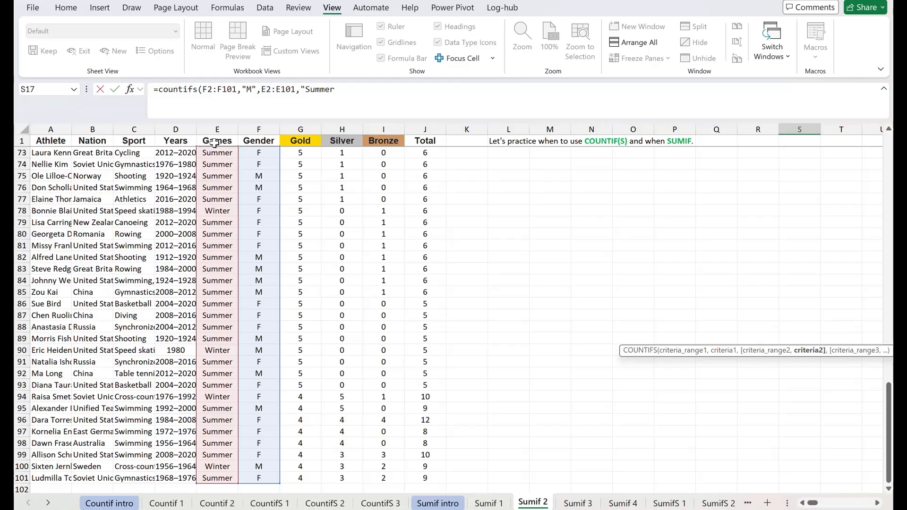
pyautogui.write('"M",')
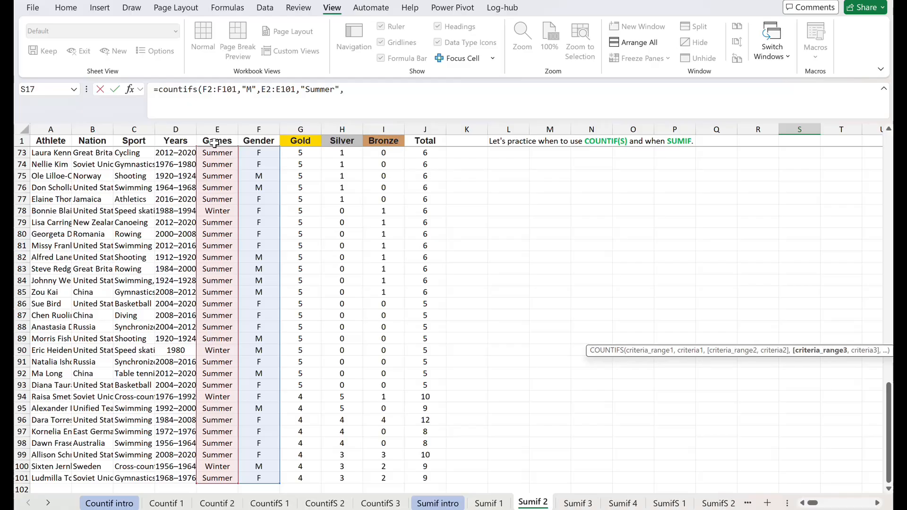
# Complete the S17 COUNTIFS with the Nation cells B2:B101 and the criterion "Jamaica" as third condition.
pyautogui.click(94, 141)
pyautogui.press('Down')
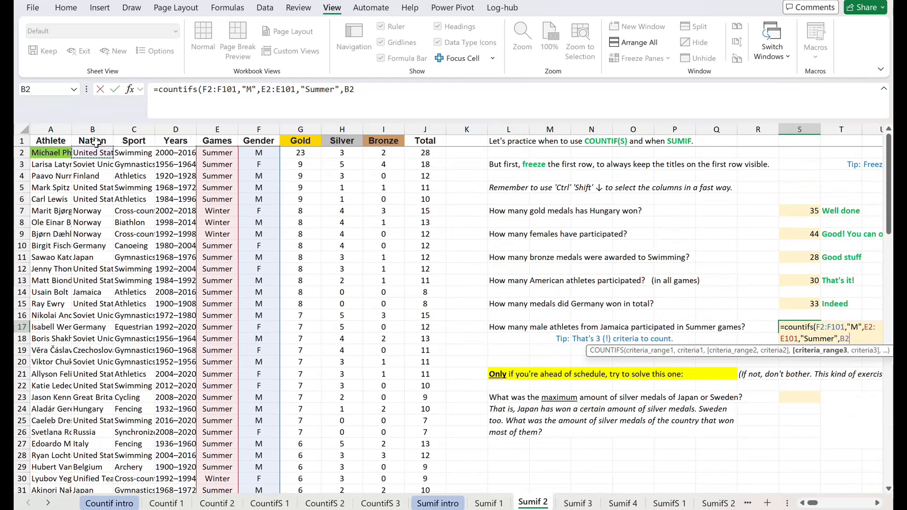
pyautogui.hotkey('ctrl', 'shift', 'Down')
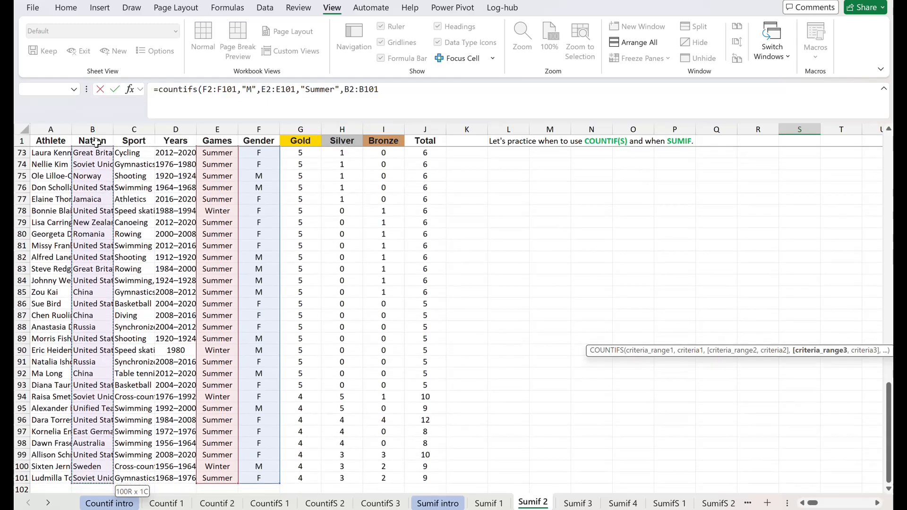
pyautogui.write(',"')
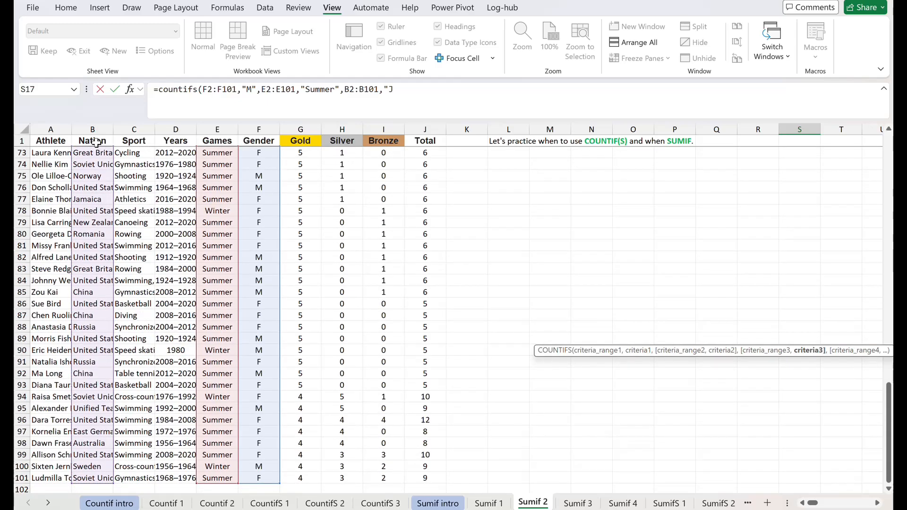
pyautogui.write('Jamaica"')
pyautogui.press('Return')
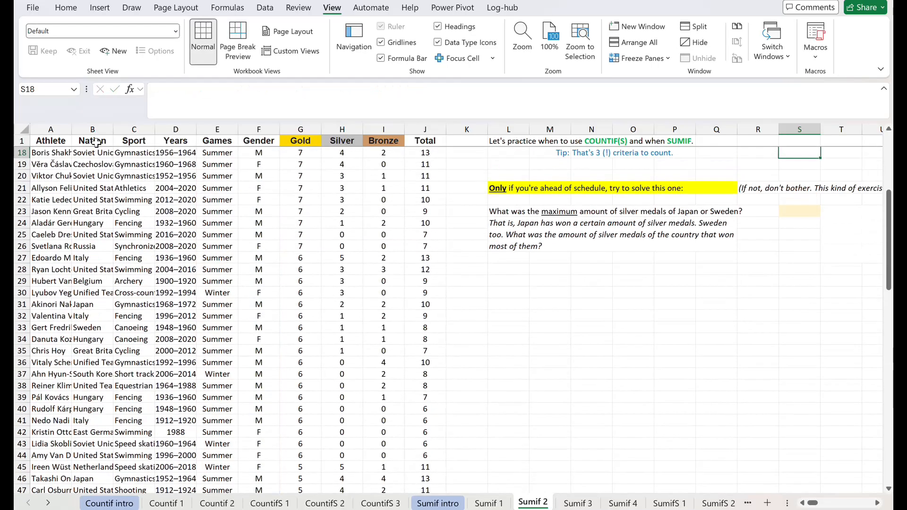
# Review the finished COUNTIFS formula in S17 and its three highlighted criteria ranges.
pyautogui.press('Up')
pyautogui.press('Up')
pyautogui.press('Up')
pyautogui.press('Right')
pyautogui.press('Right')
pyautogui.press('Left')
pyautogui.press('Down')
pyautogui.press('Left')
pyautogui.press('Down')
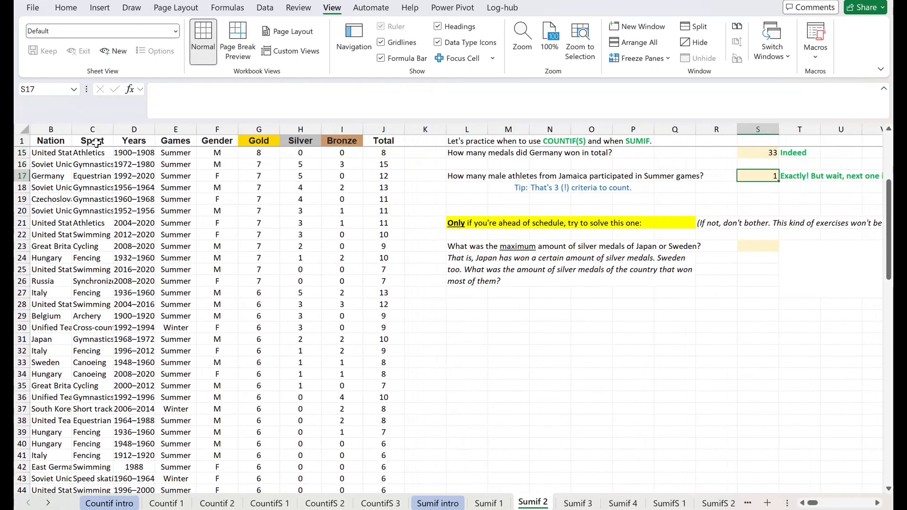
pyautogui.click(484, 89)
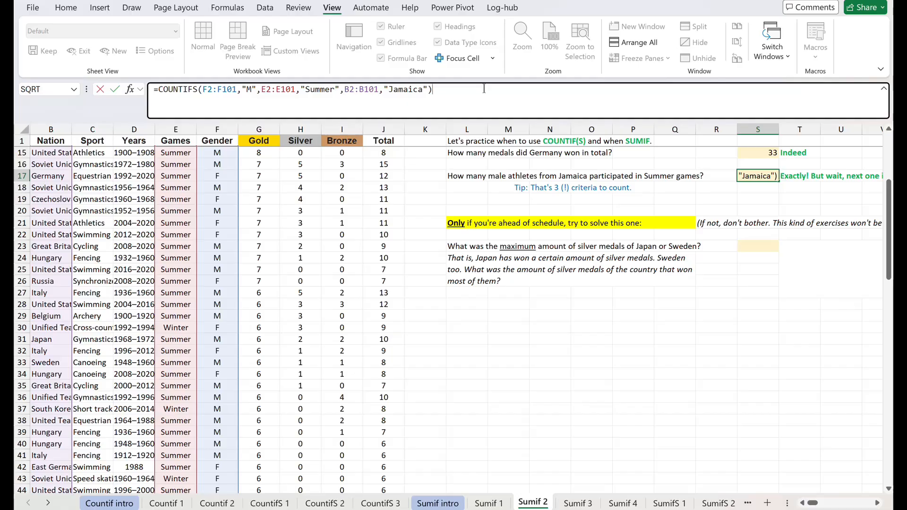
pyautogui.press('Return')
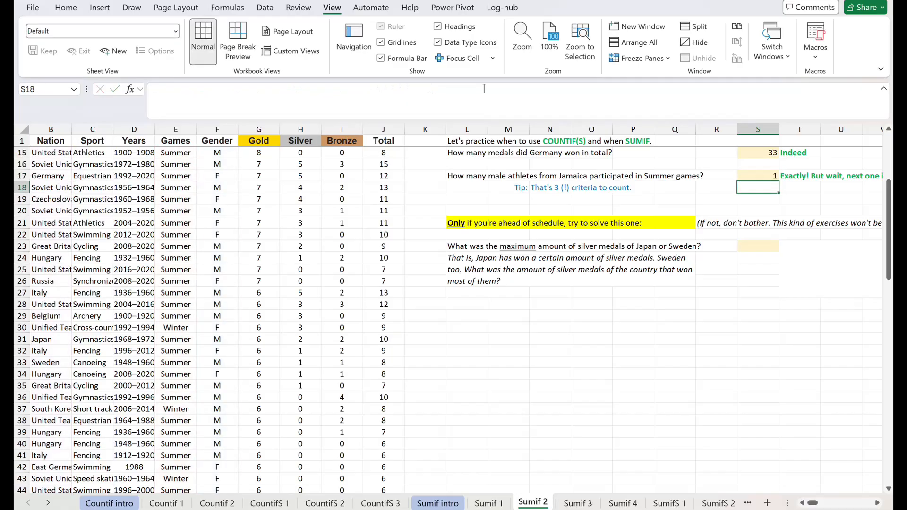
# Start a MAX formula in S23 with a nested SUMIF as its first argument.
pyautogui.press('Down')
pyautogui.press('Down')
pyautogui.press('Down')
pyautogui.press('Down')
pyautogui.press('Down')
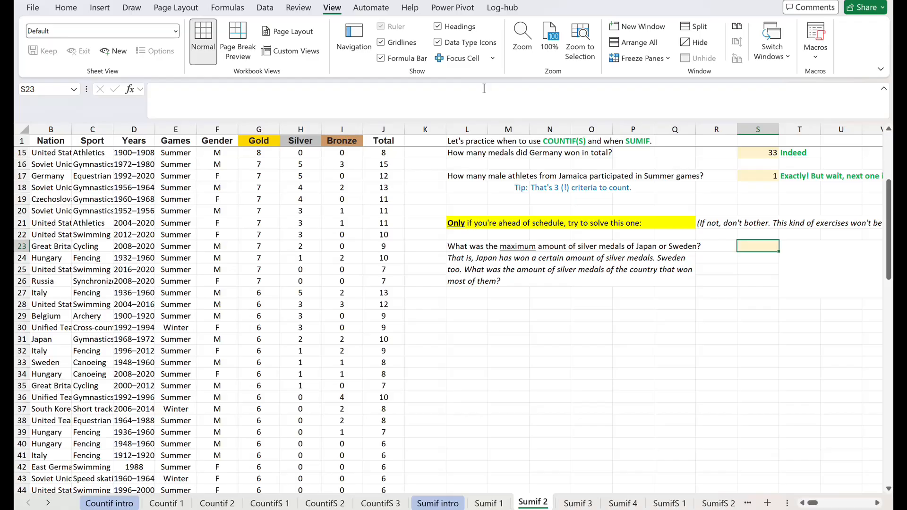
pyautogui.write('=m')
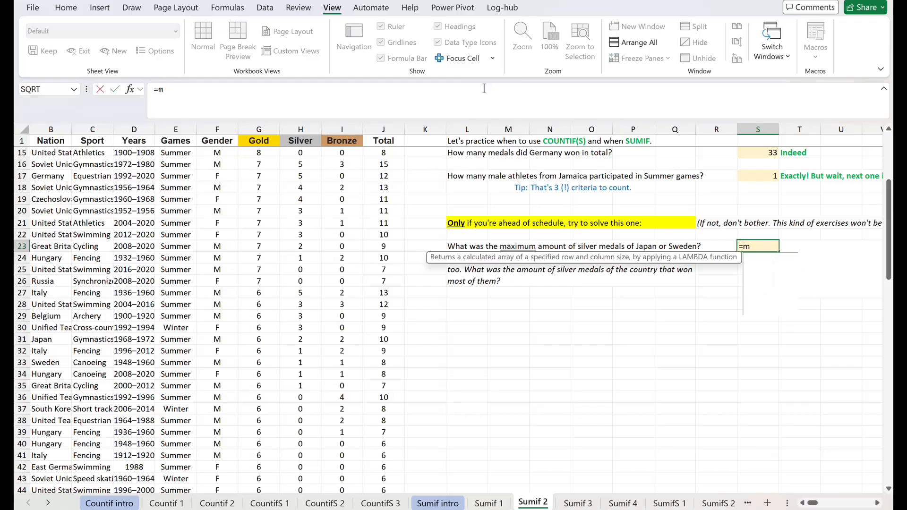
pyautogui.write('ax(')
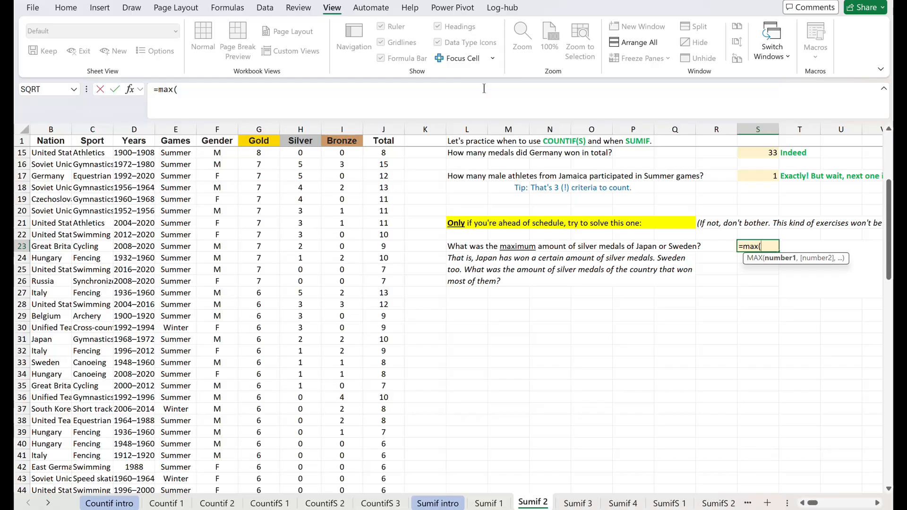
pyautogui.write('sumif')
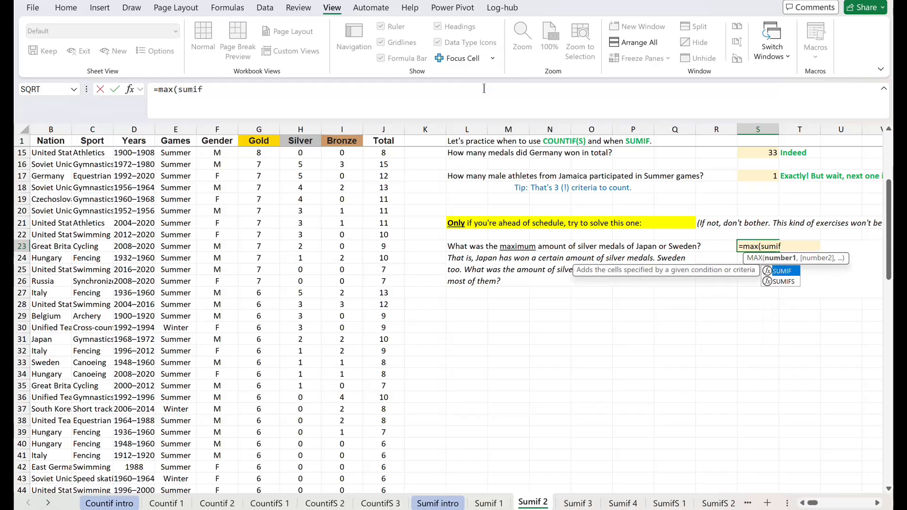
pyautogui.write('(')
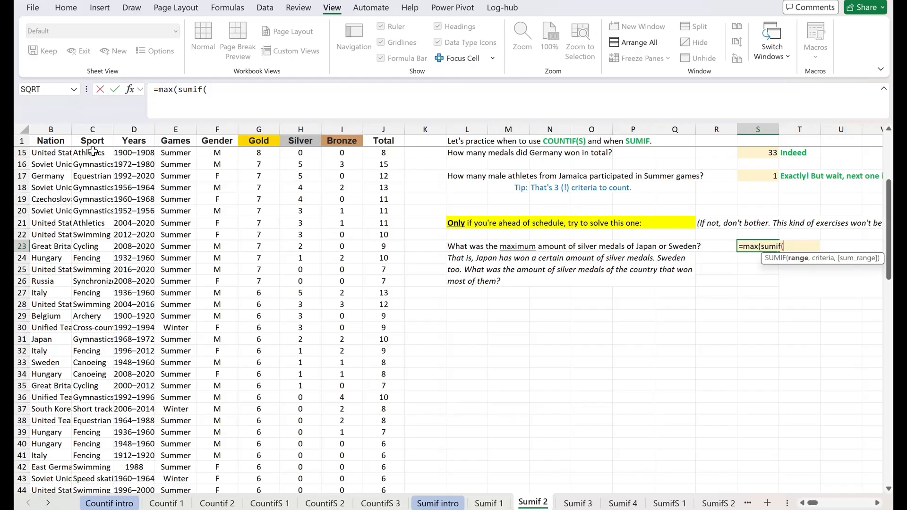
# Give the first SUMIF in S23 the Nation cells B2:B101 as range and "Japan" as criterion.
pyautogui.click(52, 153)
pyautogui.hotkey('ctrl', 'Up')
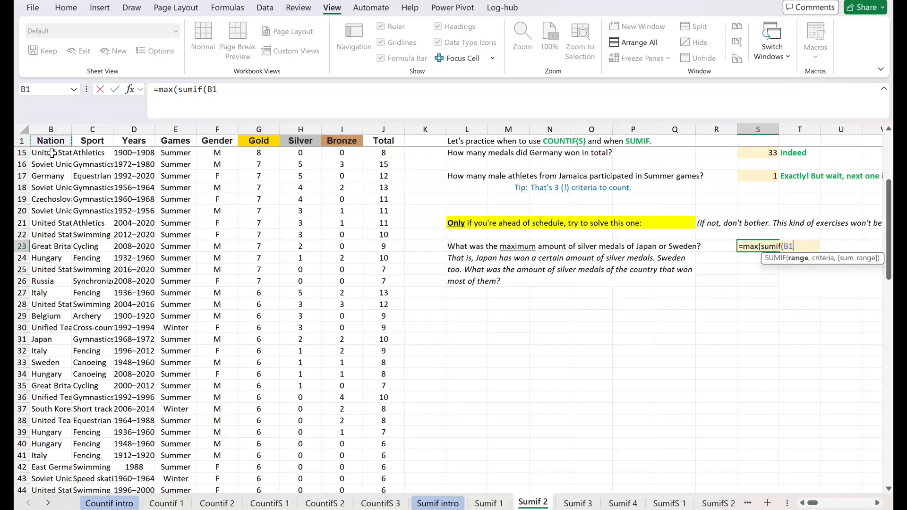
pyautogui.press('Down')
pyautogui.hotkey('ctrl', 'shift', 'Down')
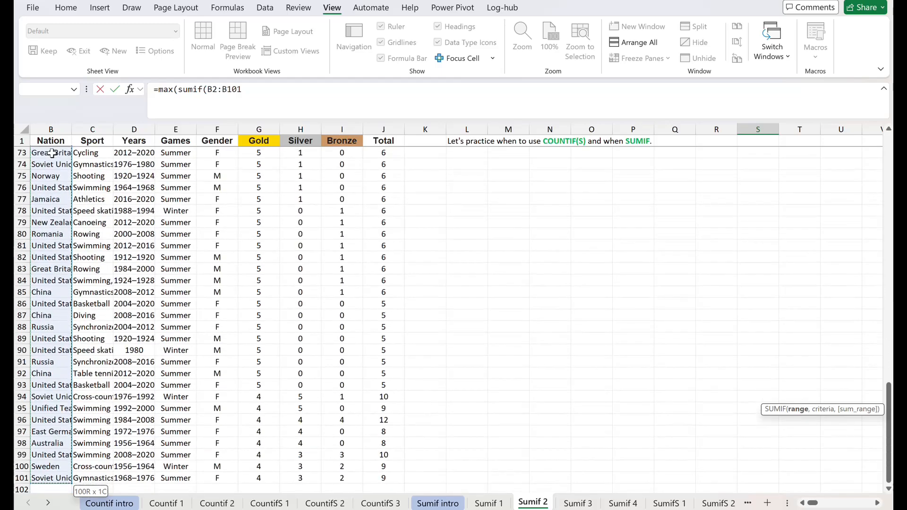
pyautogui.write(',"')
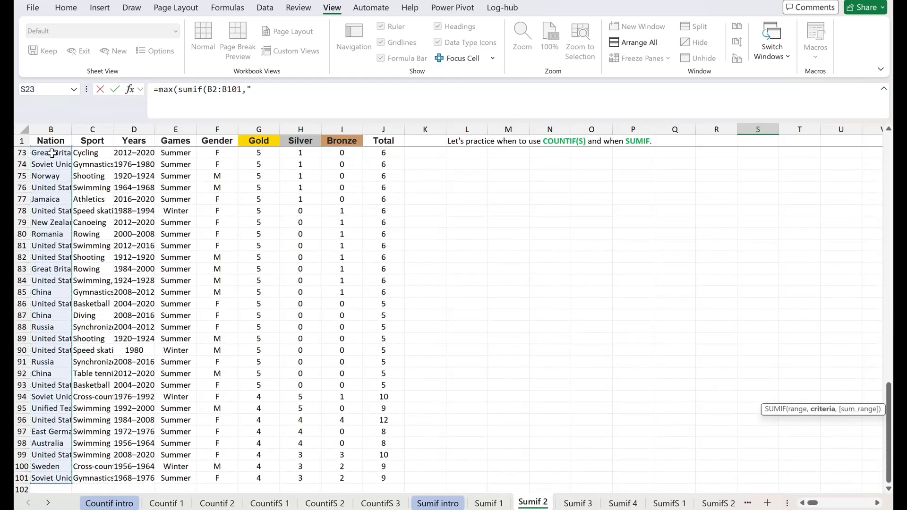
pyautogui.write('Japan",')
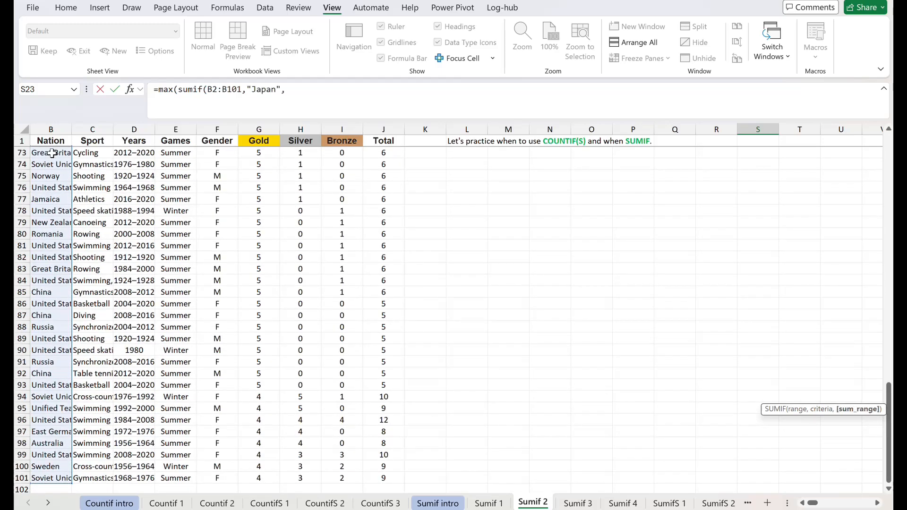
# Complete the Japan SUMIF with the Silver cells H2:H101 as sum range and continue to the second MAX argument.
pyautogui.click(305, 142)
pyautogui.press('Down')
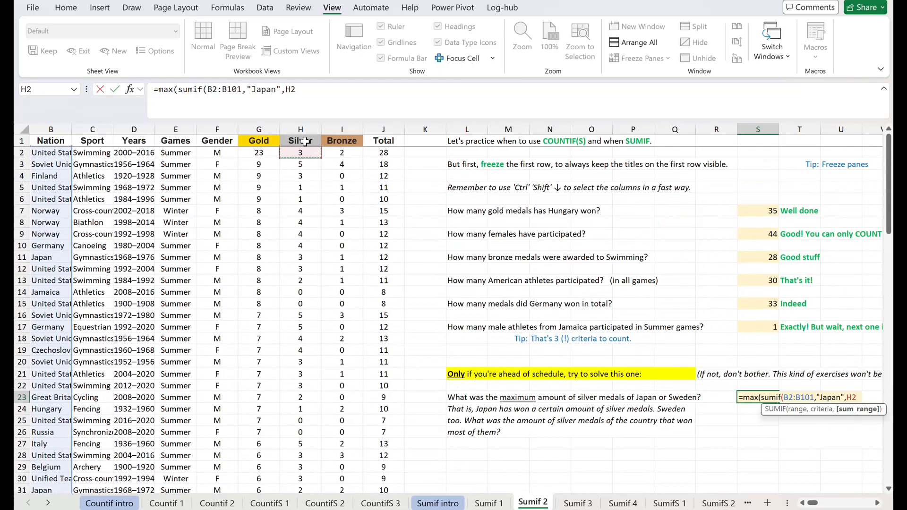
pyautogui.hotkey('ctrl', 'shift', 'Down')
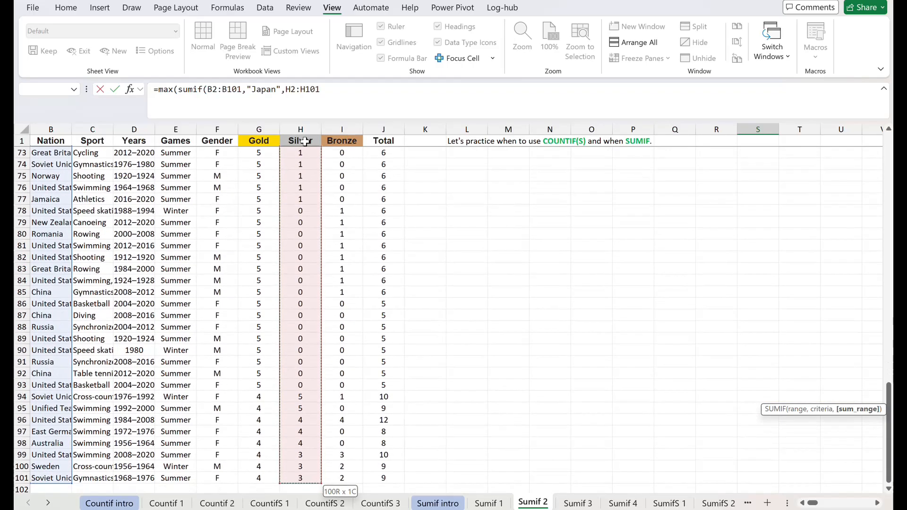
pyautogui.write('),')
pyautogui.hotkey('ctrl', 'Left')
pyautogui.hotkey('ctrl', 'Left')
pyautogui.hotkey('ctrl', 'Left')
pyautogui.hotkey('ctrl', 'Left')
pyautogui.hotkey('ctrl', 'Left')
pyautogui.hotkey('ctrl', 'Left')
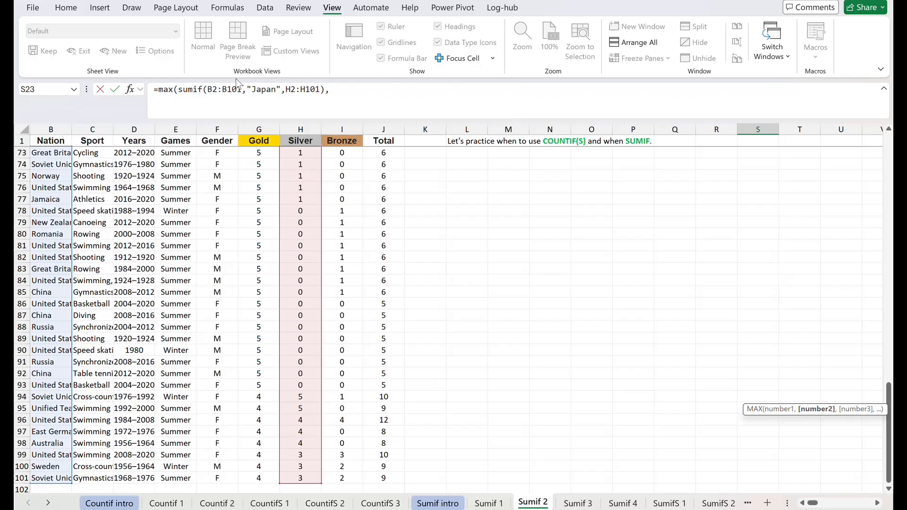
pyautogui.moveTo(178, 90); pyautogui.dragTo(325, 90)
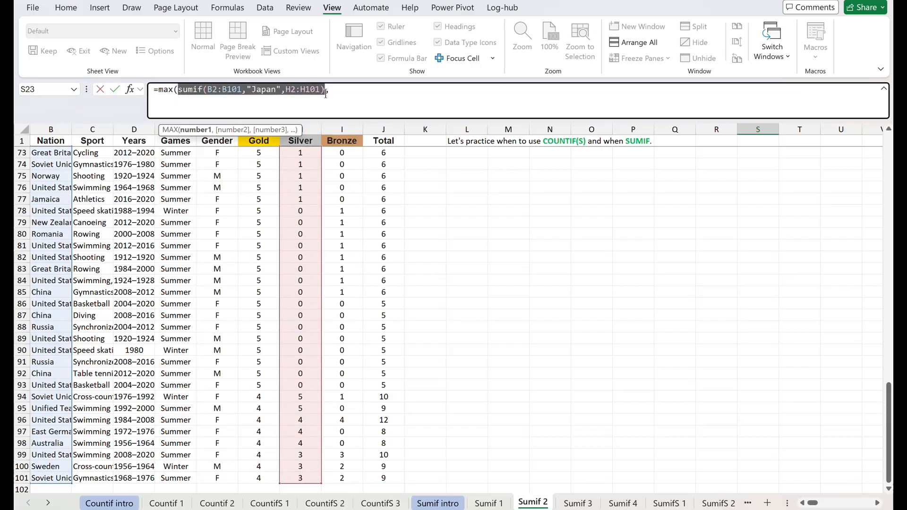
# Add a second SUMIF to the MAX formula in S23 with the Nation cells B2:B101 as its range.
pyautogui.click(337, 92)
pyautogui.write('sumif*')
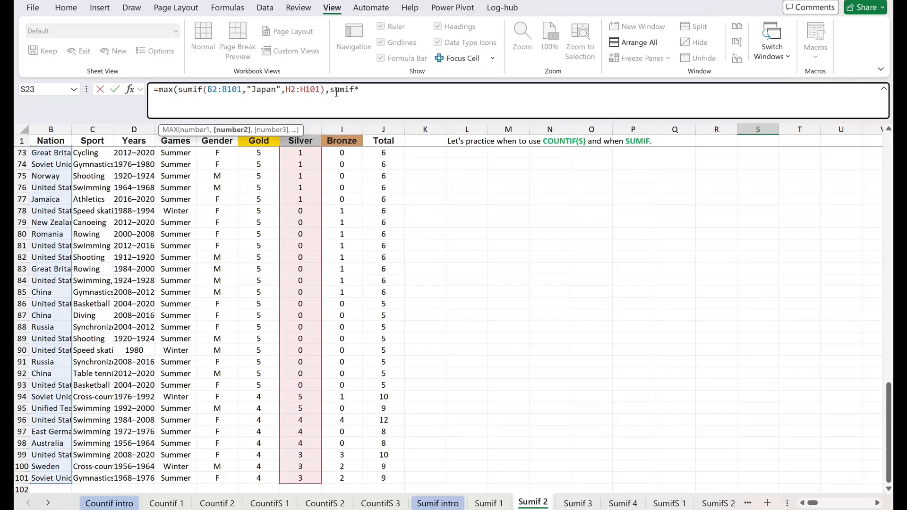
pyautogui.press('BackSpace')
pyautogui.write('(')
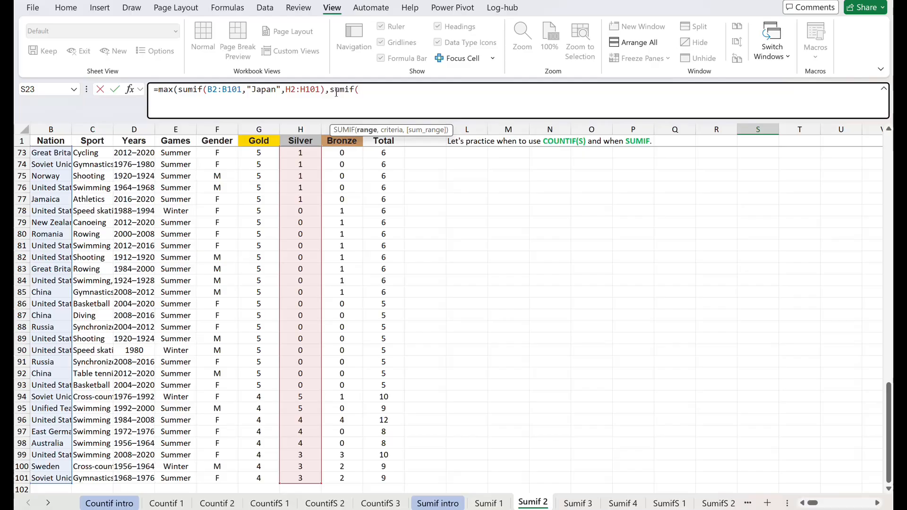
pyautogui.click(51, 156)
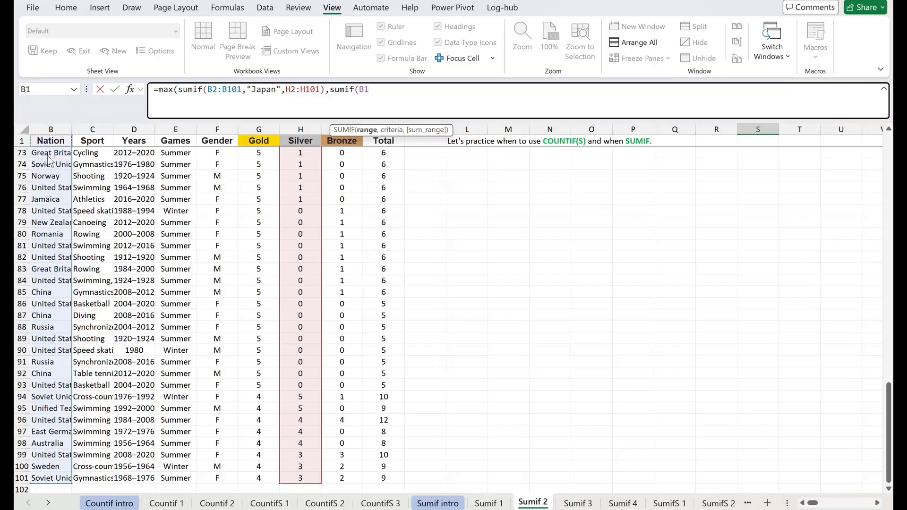
pyautogui.scroll(20, 50, 156)
pyautogui.click(47, 156)
pyautogui.hotkey('ctrl', 'shift', 'Down')
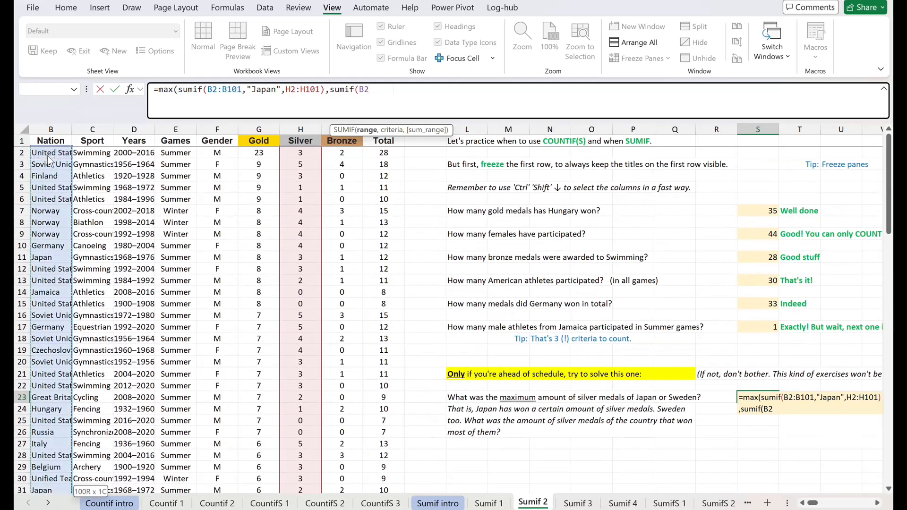
pyautogui.write(',')
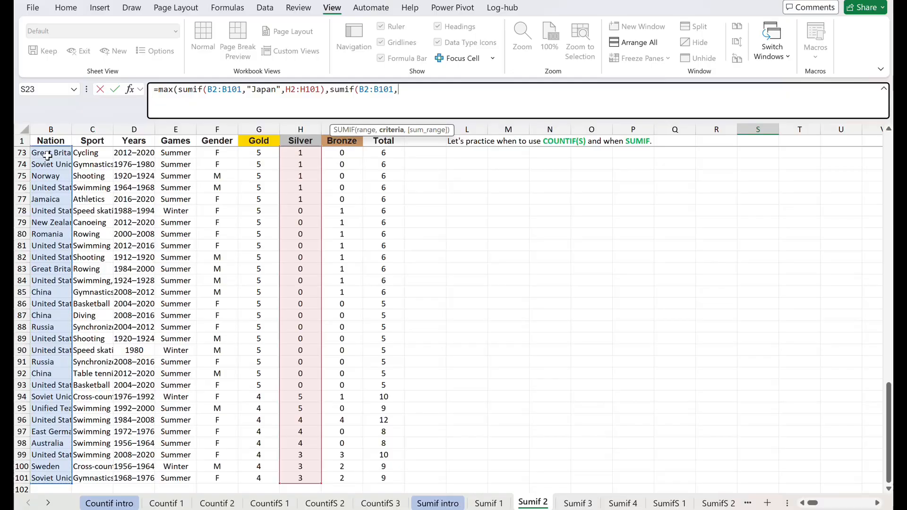
pyautogui.write('"Sweden"m')
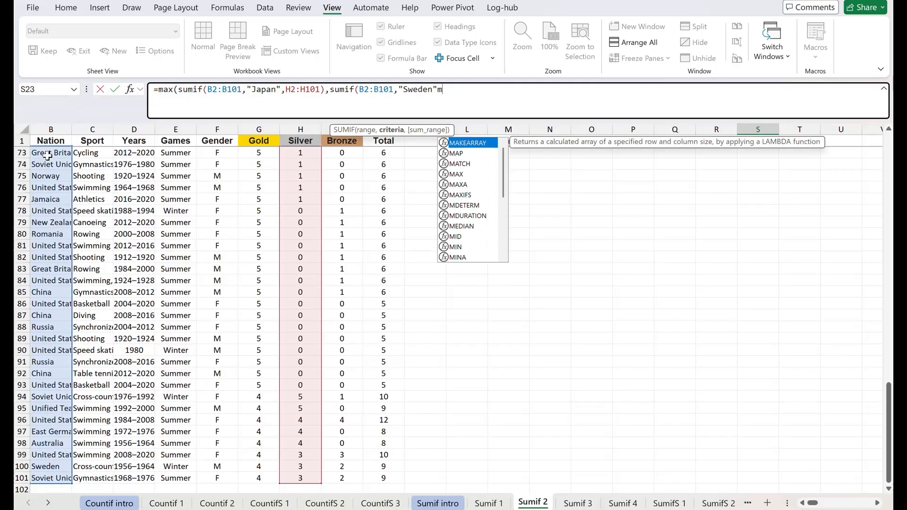
# Complete the second SUMIF with the criterion "Sweden" and the Silver cells H2:H101 as sum range.
pyautogui.press('BackSpace')
pyautogui.write(',')
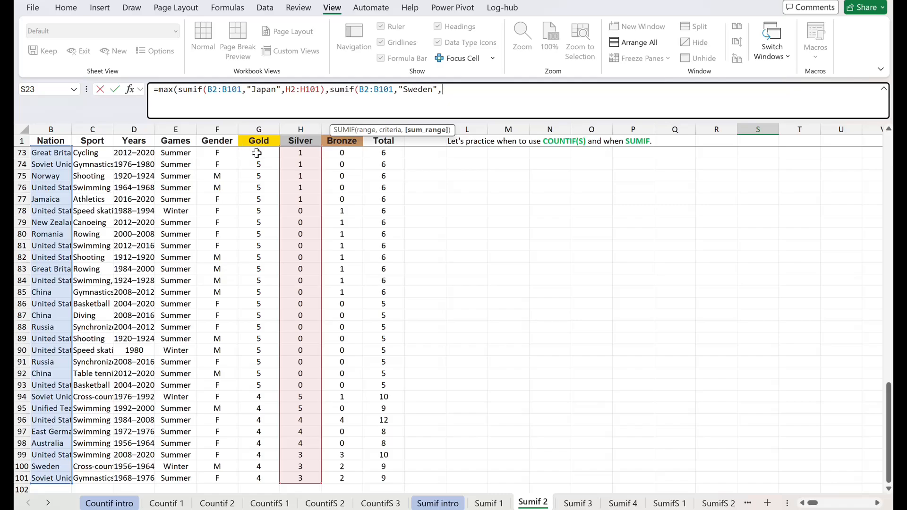
pyautogui.click(295, 142)
pyautogui.press('Down')
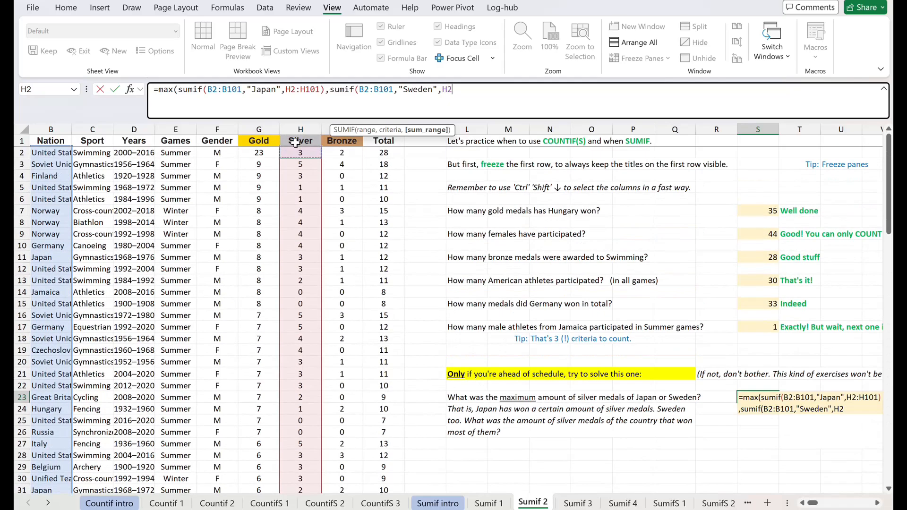
pyautogui.hotkey('ctrl', 'shift', 'Down')
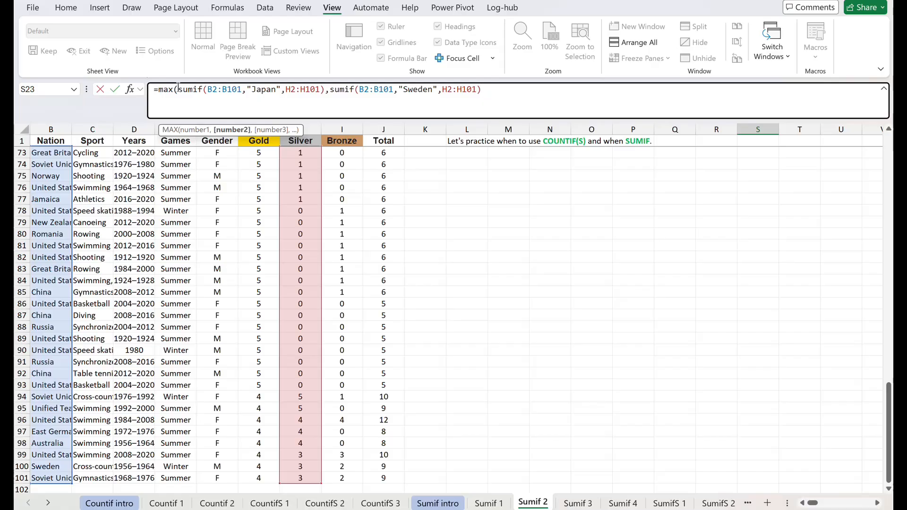
# Check the two SUMIF arguments and enter the S23 formula, accepting the suggested correction for the missing closing parenthesis.
pyautogui.moveTo(178, 89); pyautogui.dragTo(475, 91)
pyautogui.click(331, 90)
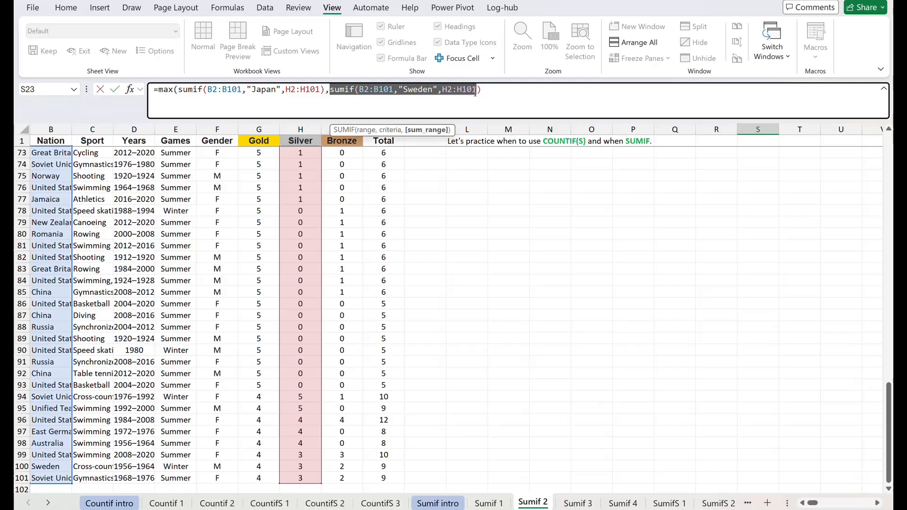
pyautogui.press('Return')
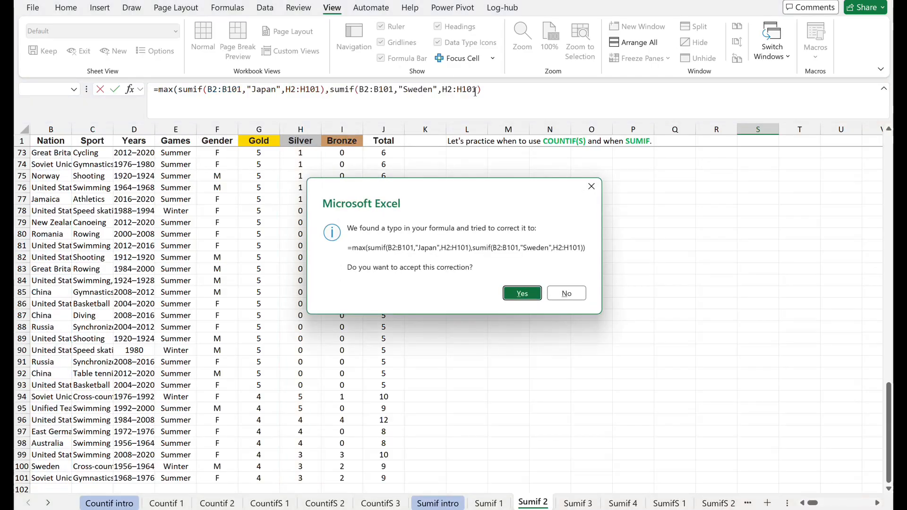
pyautogui.press('Return')
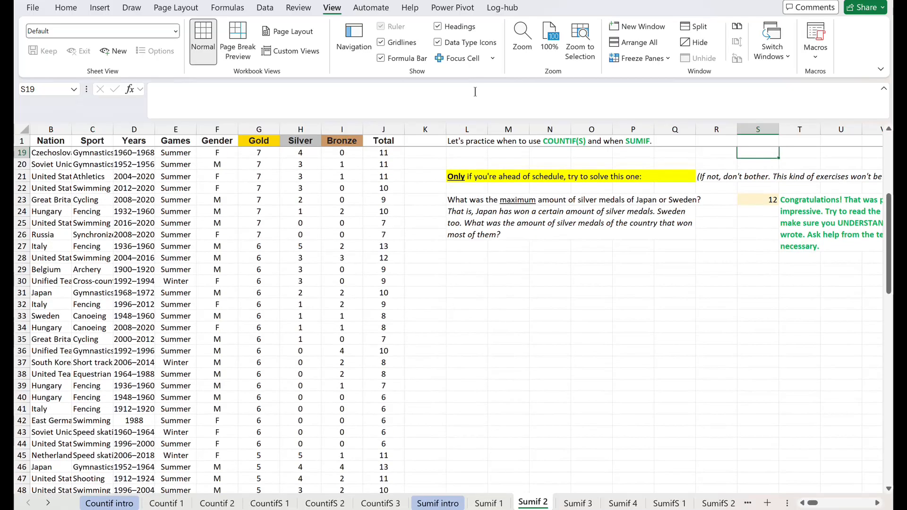
# Reopen the S23 formula for editing and put the Japan and Sweden SUMIF functions on separate lines.
pyautogui.press('Down')
pyautogui.press('Down')
pyautogui.press('Down')
pyautogui.press('Down')
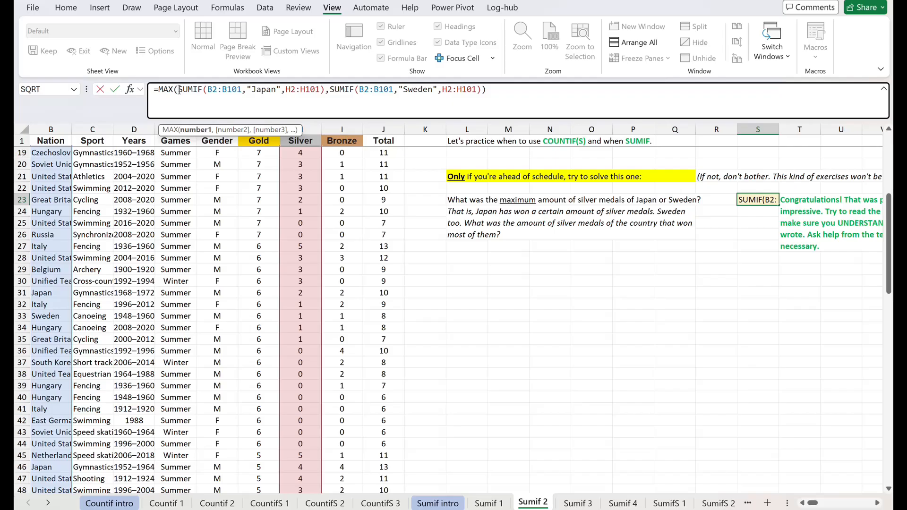
pyautogui.hotkey('alt', 'Return')
pyautogui.press('Right')
pyautogui.press('Right')
pyautogui.press('Right')
pyautogui.press('Right')
pyautogui.press('Right')
pyautogui.press('Right')
pyautogui.press('Right')
pyautogui.press('Right')
pyautogui.press('Right')
pyautogui.press('Right')
pyautogui.press('Right')
pyautogui.press('Right')
pyautogui.press('Right')
pyautogui.press('Right')
pyautogui.press('Right')
pyautogui.press('Right')
pyautogui.press('Right')
pyautogui.press('Right')
pyautogui.press('Right')
pyautogui.press('Right')
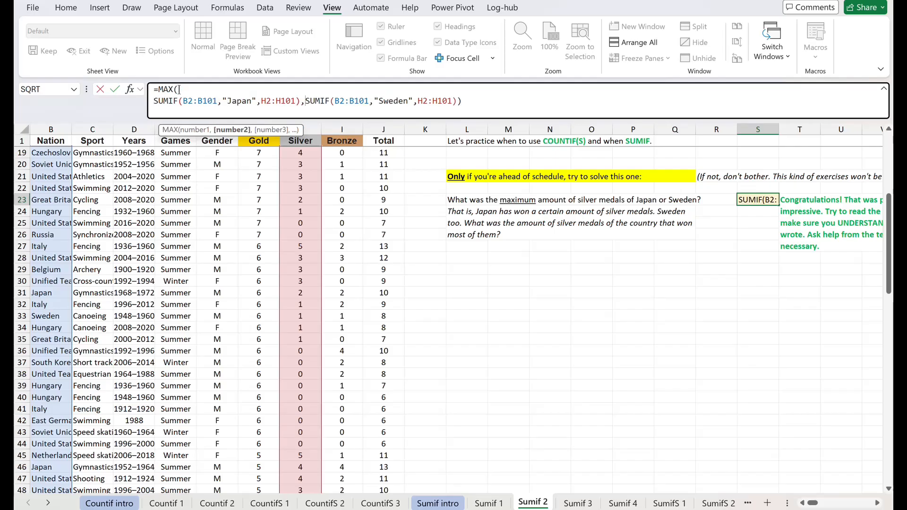
pyautogui.hotkey('alt', 'Return')
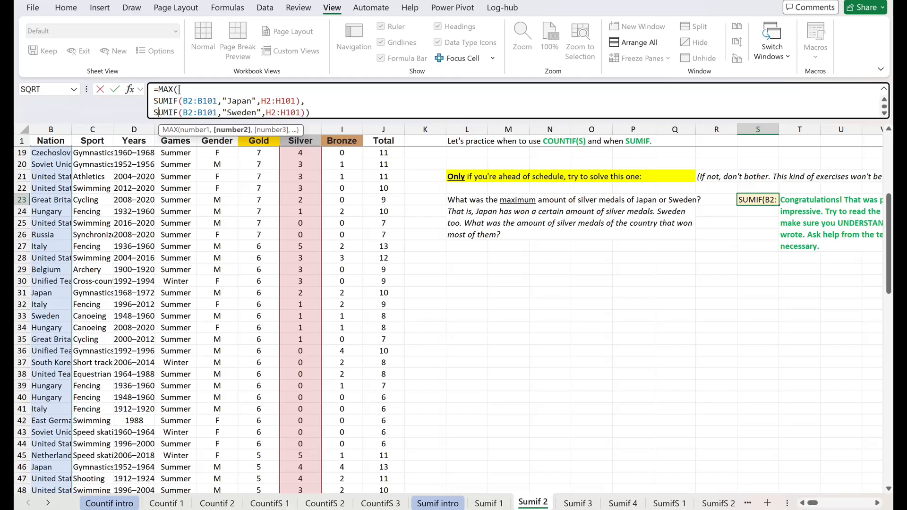
# Move the closing parenthesis of MAX onto its own line in the S23 formula and return to the formula's first line.
pyautogui.press('Right')
pyautogui.press('Right')
pyautogui.press('Right')
pyautogui.press('Right')
pyautogui.press('Right')
pyautogui.press('Right')
pyautogui.press('Right')
pyautogui.press('Right')
pyautogui.press('Right')
pyautogui.press('Right')
pyautogui.press('Right')
pyautogui.press('Right')
pyautogui.press('Right')
pyautogui.press('Right')
pyautogui.press('Right')
pyautogui.press('Right')
pyautogui.press('Right')
pyautogui.press('Right')
pyautogui.press('Right')
pyautogui.press('Right')
pyautogui.hotkey('alt', 'Return')
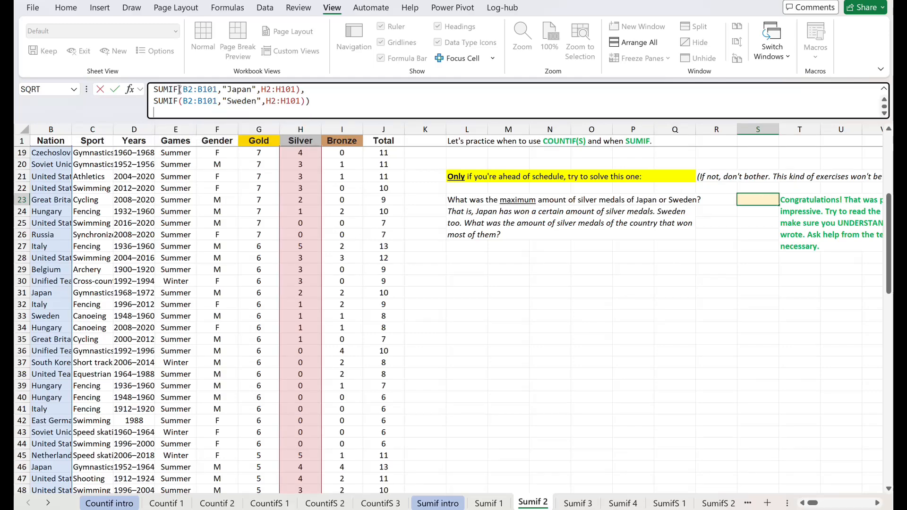
pyautogui.press('BackSpace')
pyautogui.press('Left')
pyautogui.hotkey('alt', 'Return')
pyautogui.press('Up')
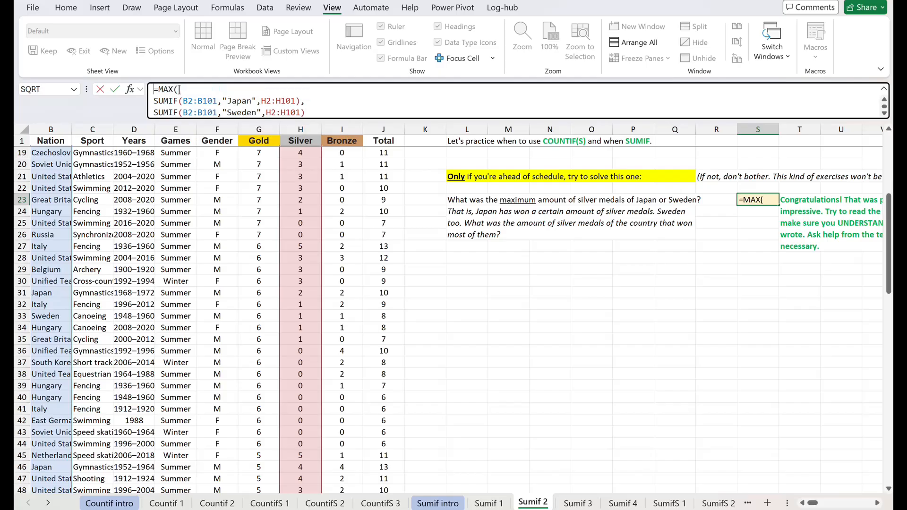